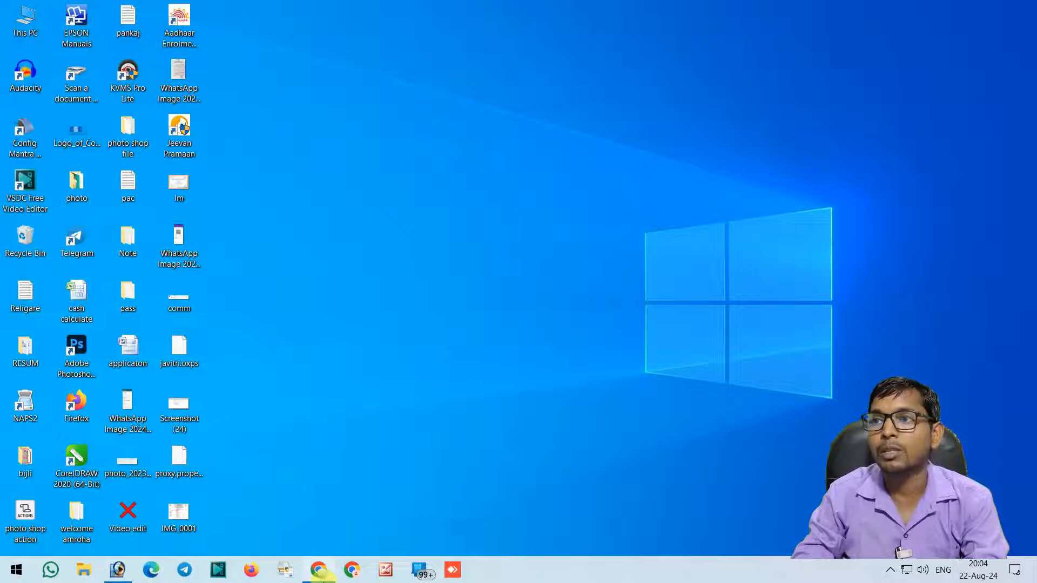
Find the Aadhaar NSEIT exam site by searching for "adhar nceit" in a new browser tab and open its new user sign-up form.
{"action": "left_click", "coordinate": [319, 570]}
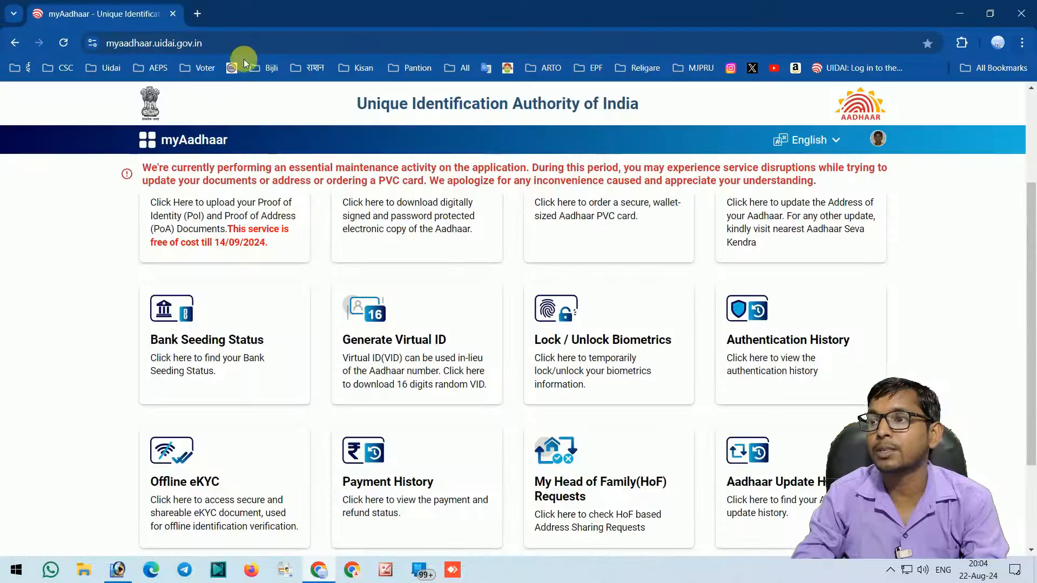
{"action": "left_click", "coordinate": [197, 13]}
{"action": "left_click", "coordinate": [157, 44]}
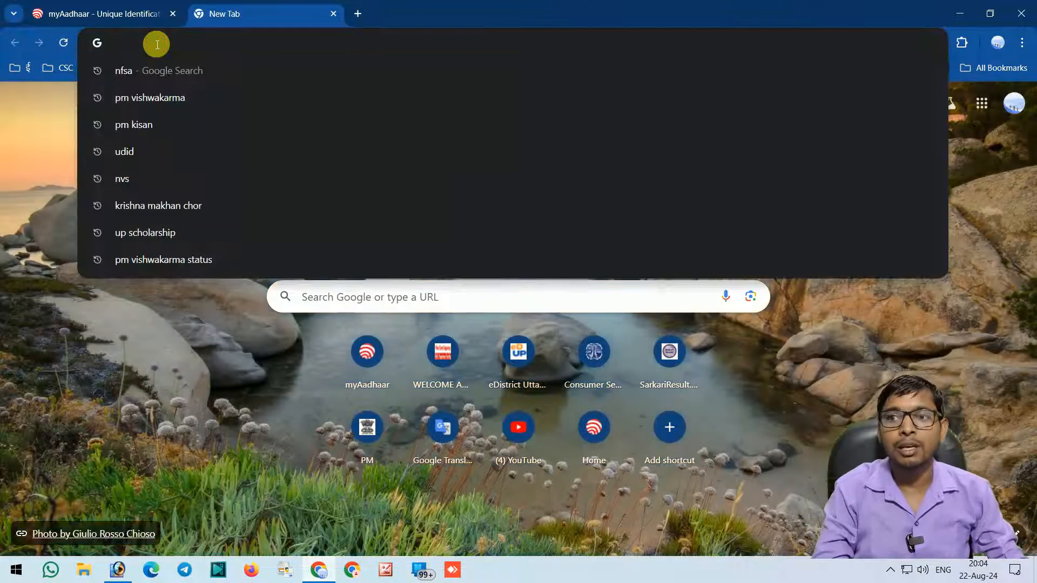
{"action": "type", "text": "adhar"}
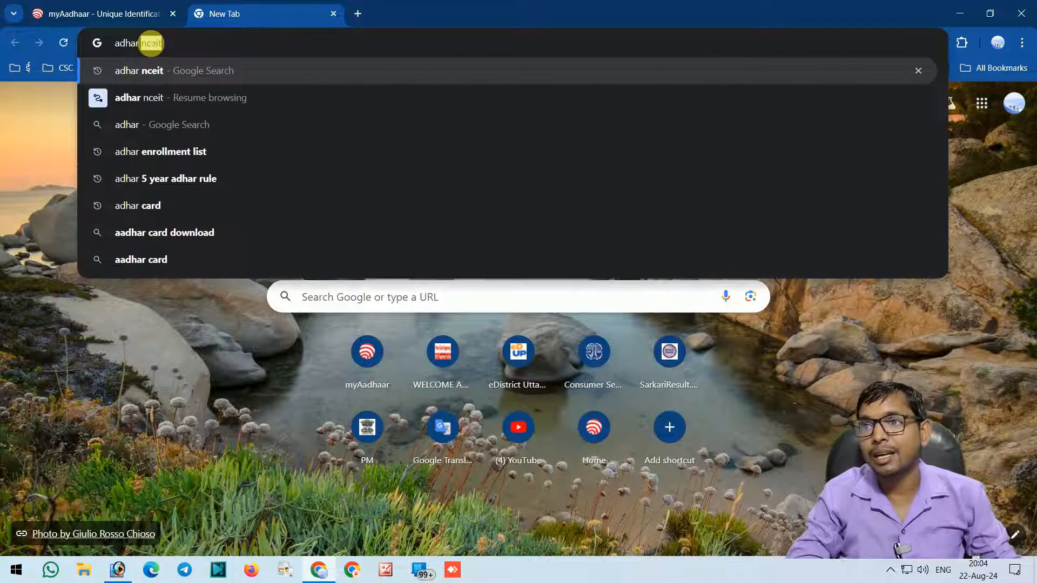
{"action": "key", "text": "Return"}
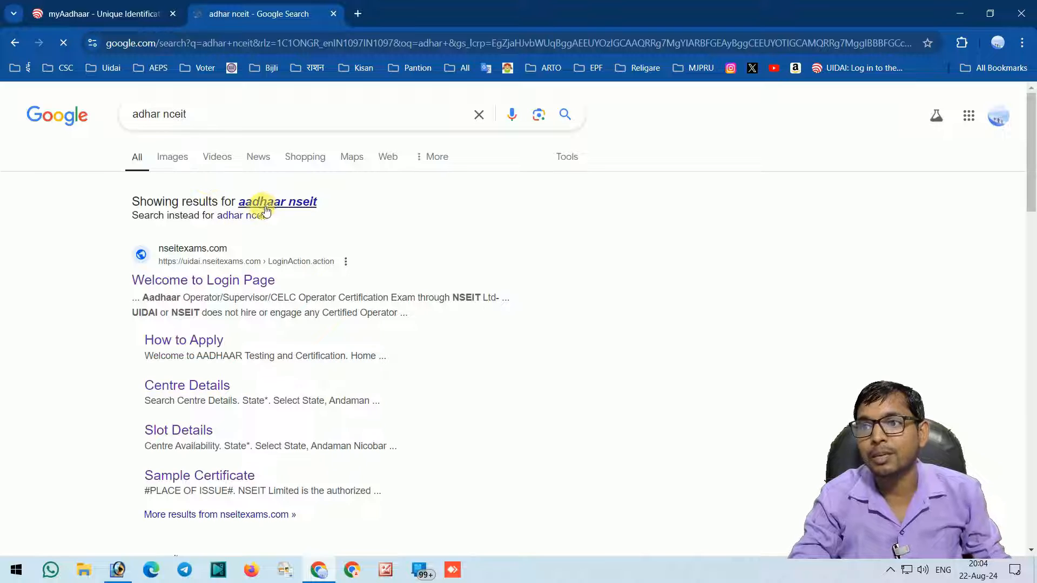
{"action": "left_click", "coordinate": [170, 281]}
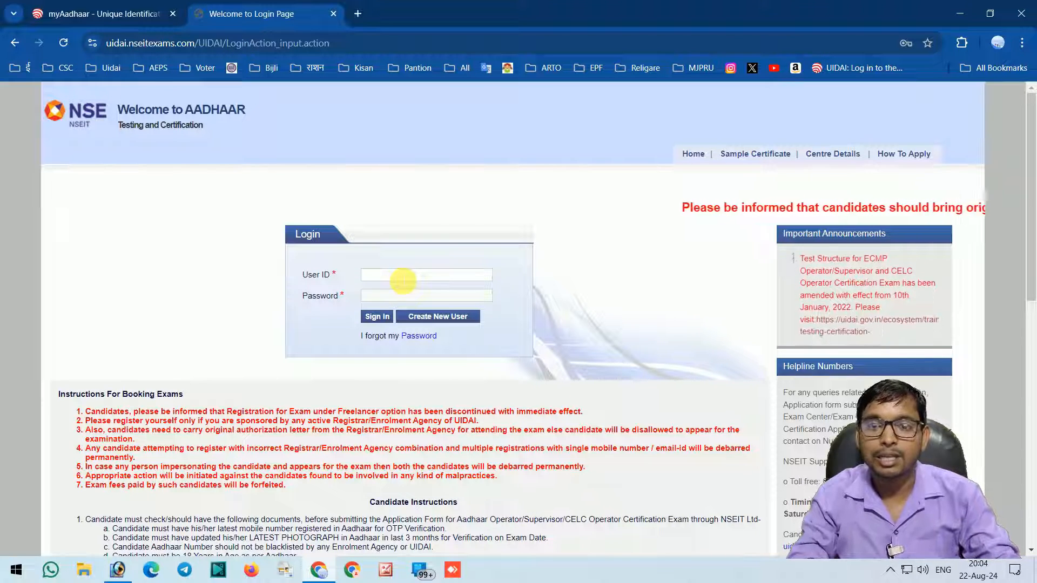
{"action": "left_click", "coordinate": [438, 318]}
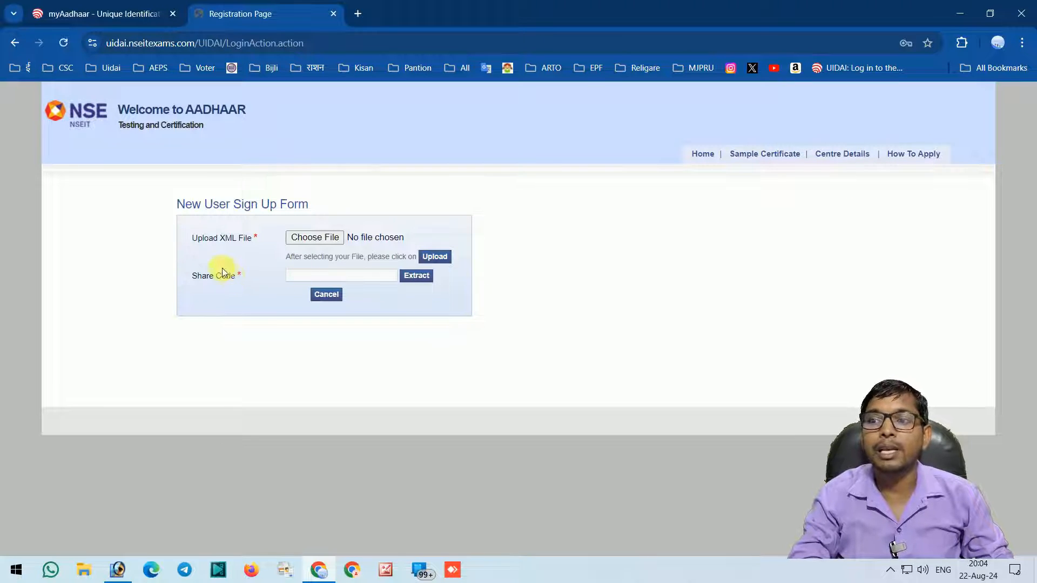
{"action": "left_click_drag", "start_coordinate": [189, 240], "coordinate": [226, 246]}
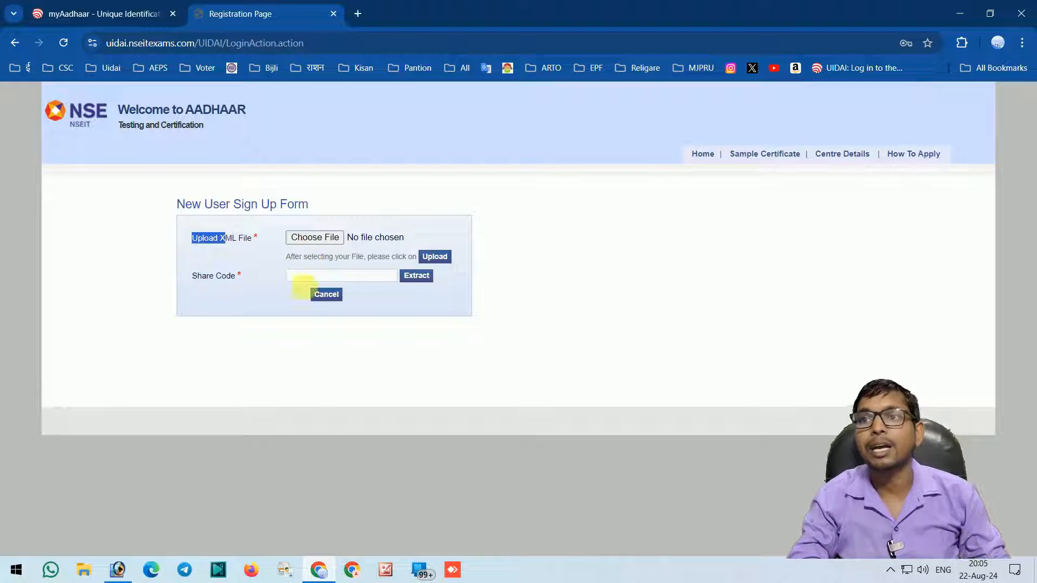
Open the Offline eKYC service on myAadhaar and look at the four-digit share code entry.
{"action": "left_click", "coordinate": [75, 6]}
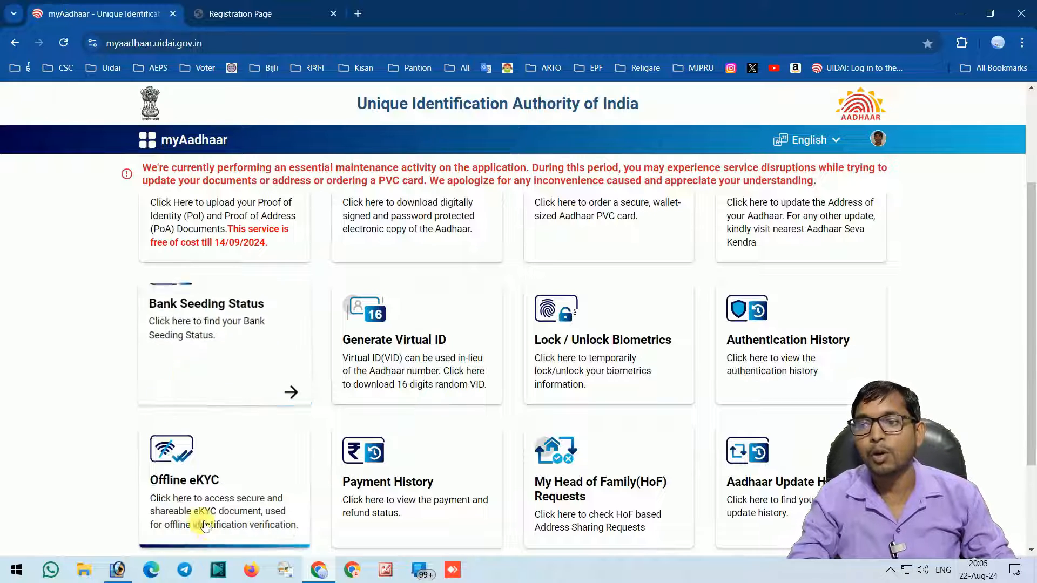
{"action": "left_click", "coordinate": [232, 473]}
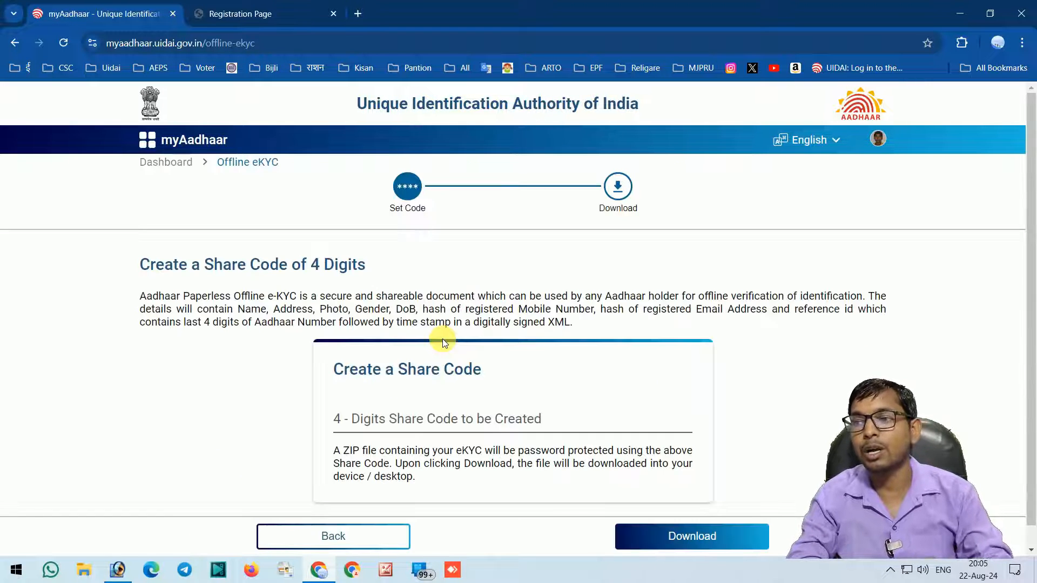
{"action": "left_click", "coordinate": [397, 424]}
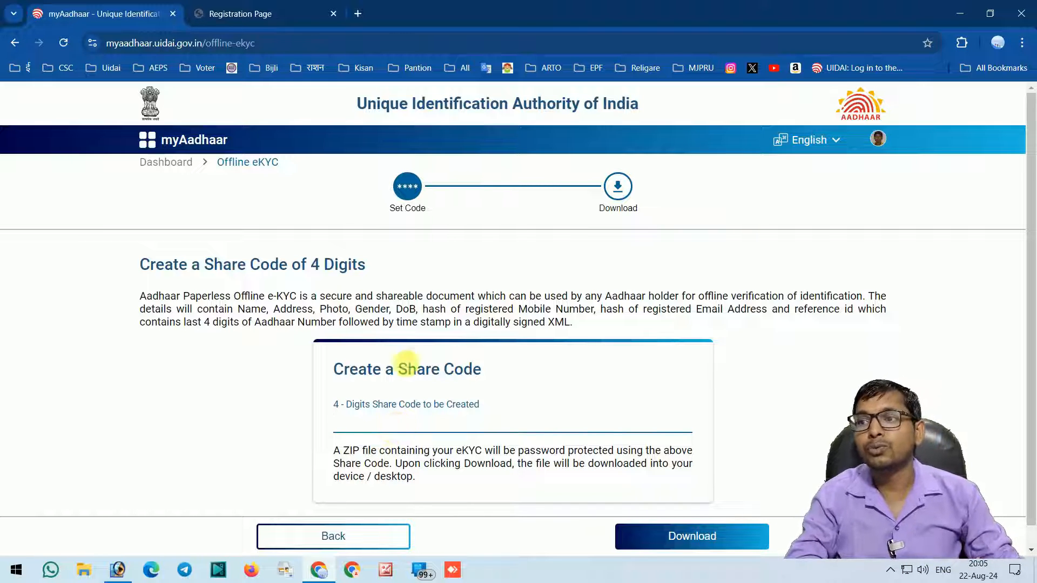
Return to the new user sign-up form and look at the XML file selection without choosing a file.
{"action": "left_click", "coordinate": [266, 13]}
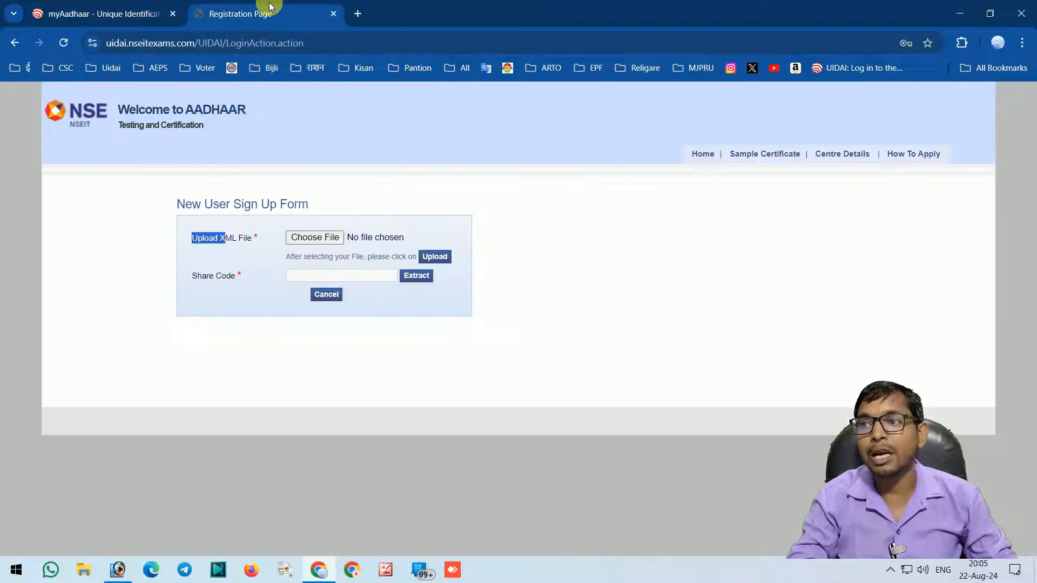
{"action": "left_click", "coordinate": [314, 237]}
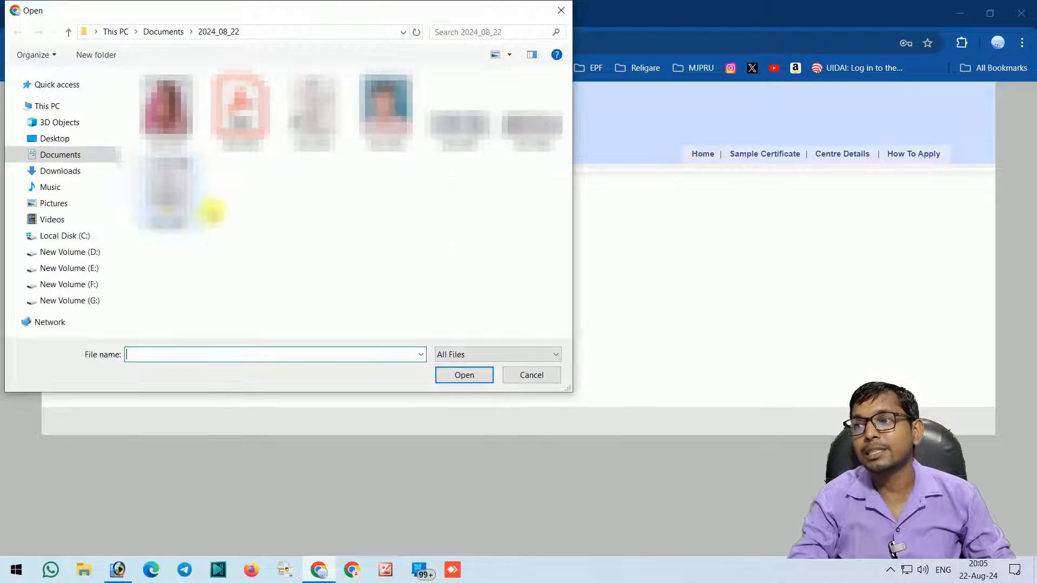
{"action": "left_click", "coordinate": [532, 374]}
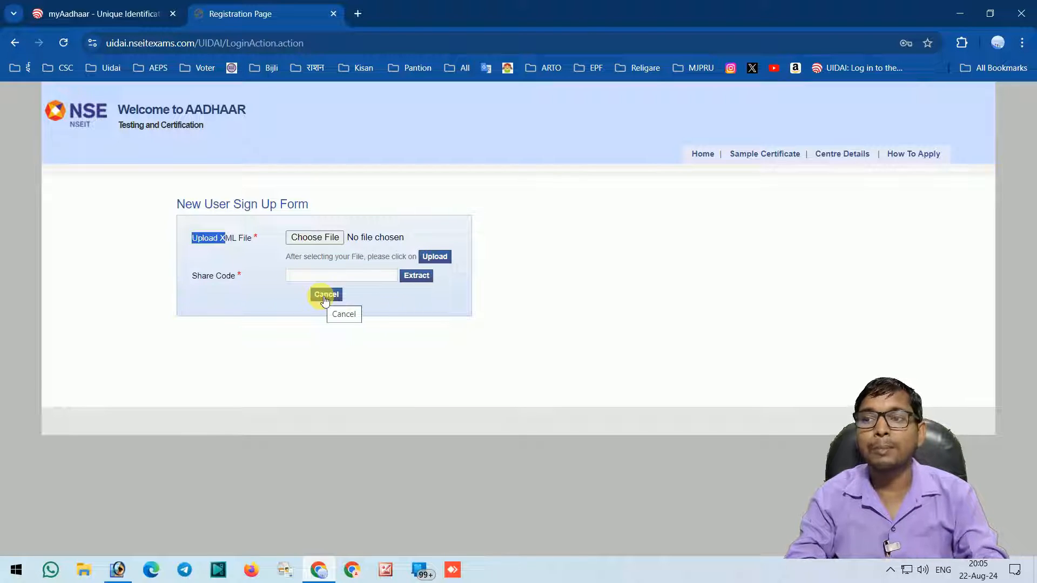
Try to leave the sign-up form by going back and loading the shortened address uidai.nseitexams.com.
{"action": "left_click", "coordinate": [8, 44]}
{"action": "left_click", "coordinate": [12, 41]}
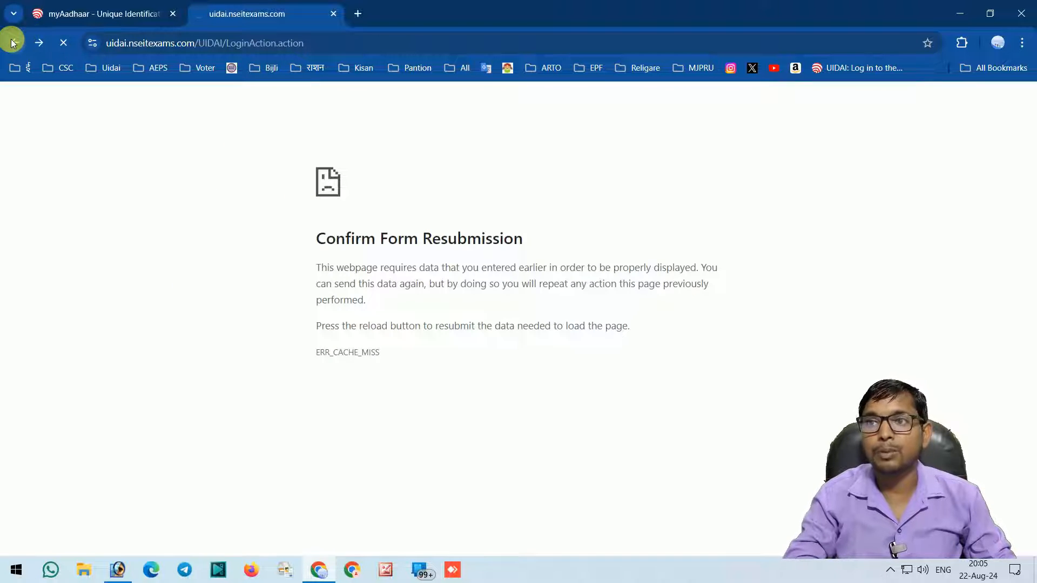
{"action": "left_click_drag", "start_coordinate": [204, 45], "coordinate": [547, 49]}
{"action": "key", "text": "BackSpace"}
{"action": "key", "text": "Return"}
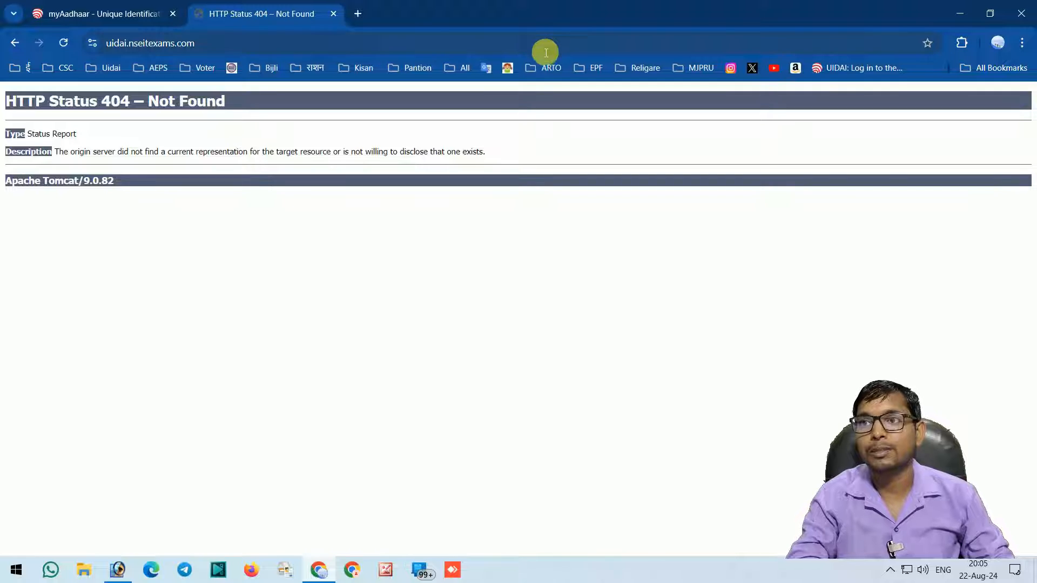
Search again for "adhar nceit" and open the NSEIT Welcome to Login Page result.
{"action": "left_click", "coordinate": [232, 52]}
{"action": "type", "text": "ad"}
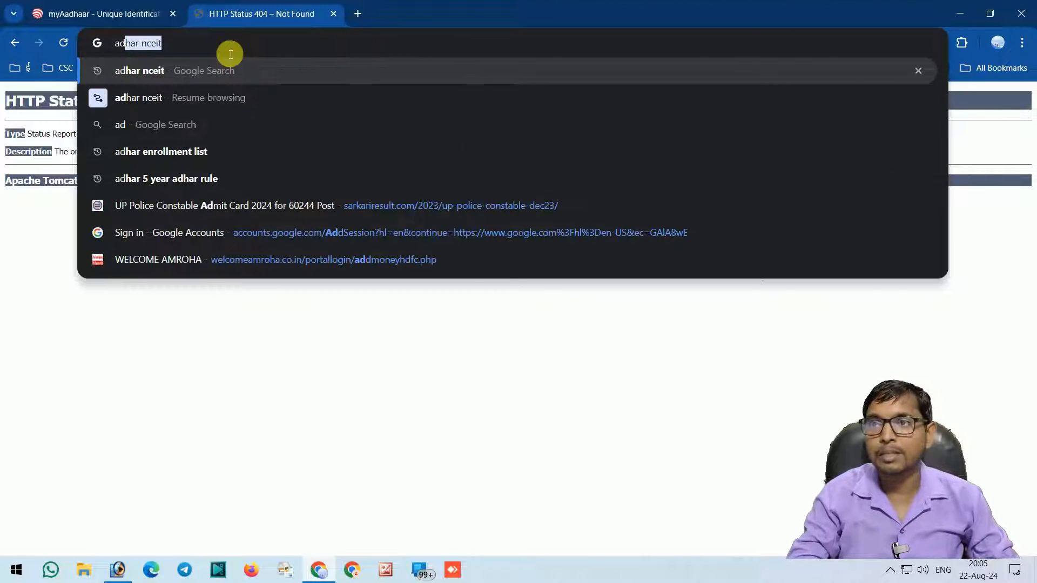
{"action": "key", "text": "Return"}
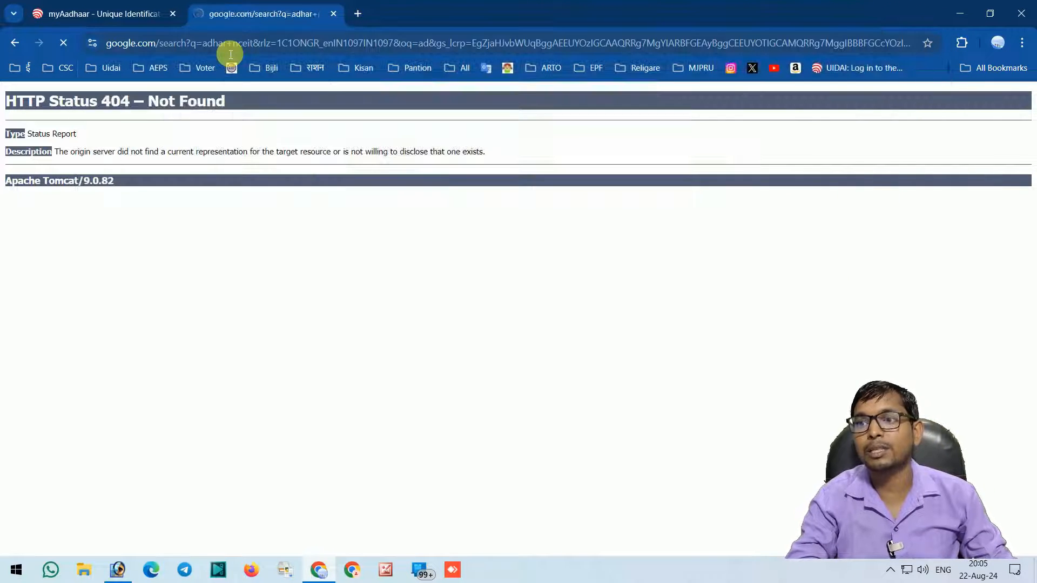
{"action": "left_click", "coordinate": [151, 280]}
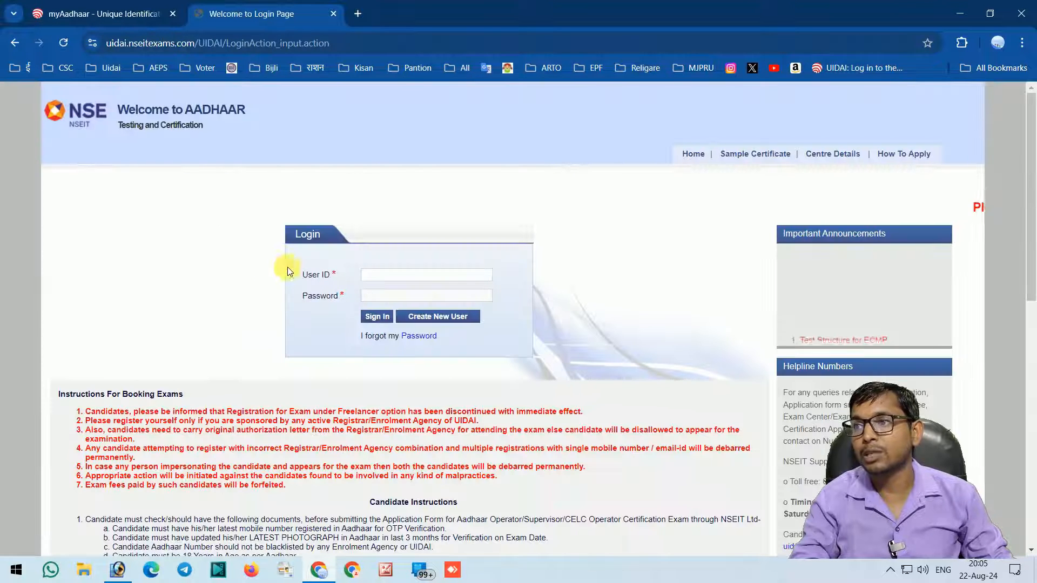
Sign in to NSEIT with the saved login, entering the Windows security PIN, and open the Registration application form.
{"action": "left_click", "coordinate": [405, 274]}
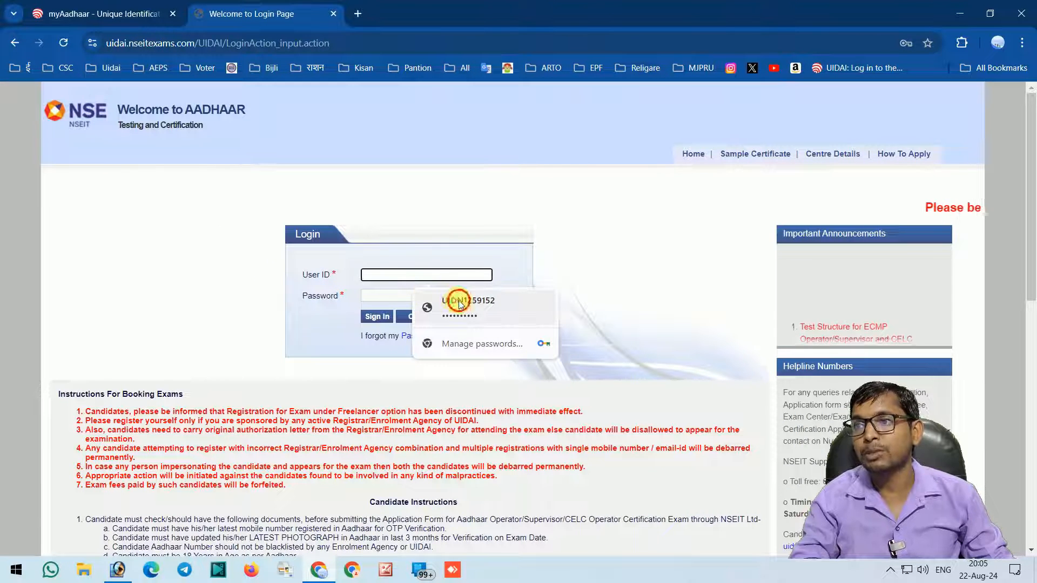
{"action": "type", "text": "••••"}
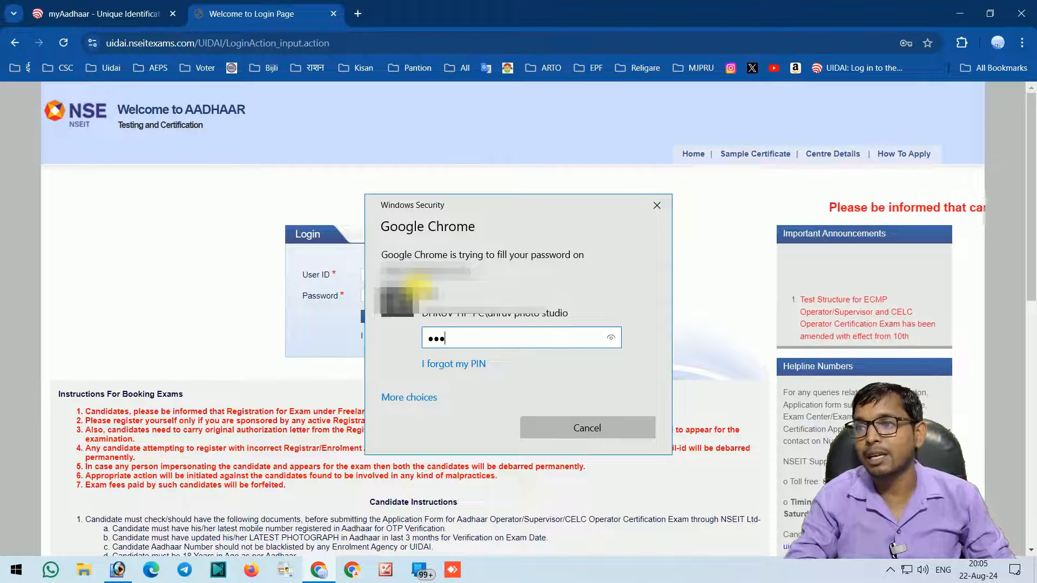
{"action": "left_click", "coordinate": [383, 318]}
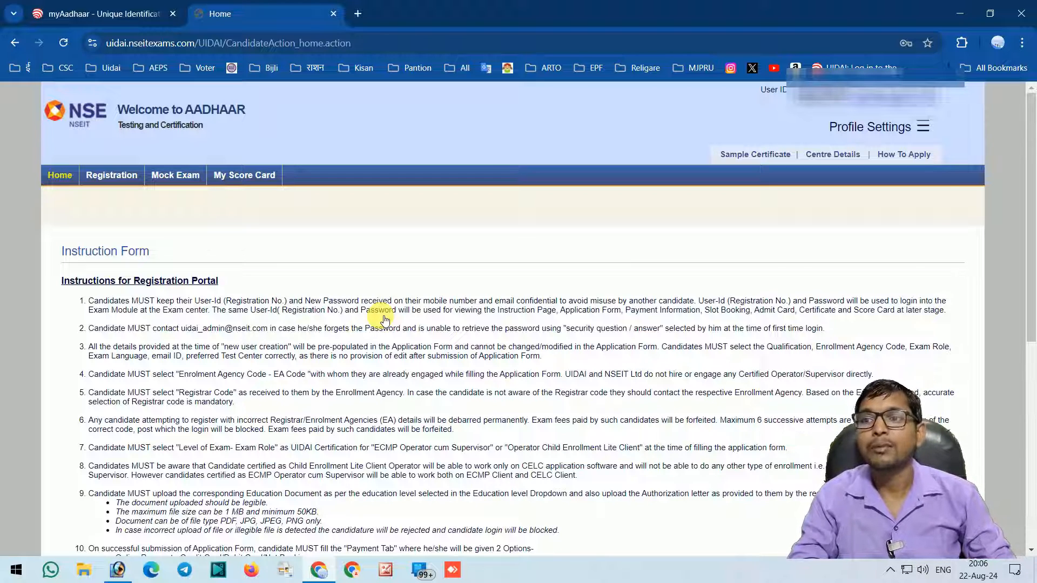
{"action": "left_click", "coordinate": [109, 177]}
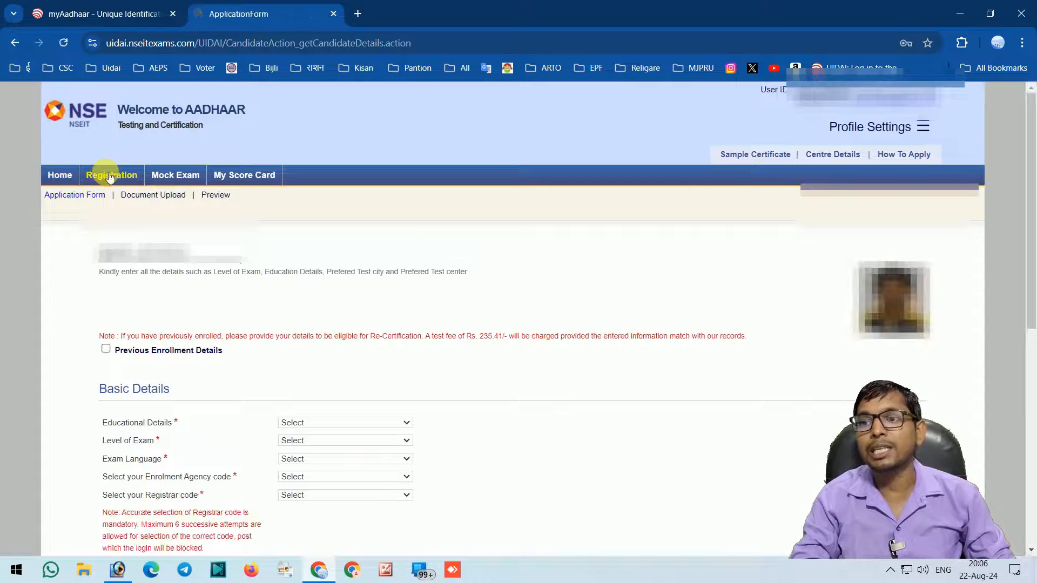
Examine the candidate's name and the note about the re-certification test fee on the application form.
{"action": "left_click_drag", "start_coordinate": [136, 253], "coordinate": [216, 252]}
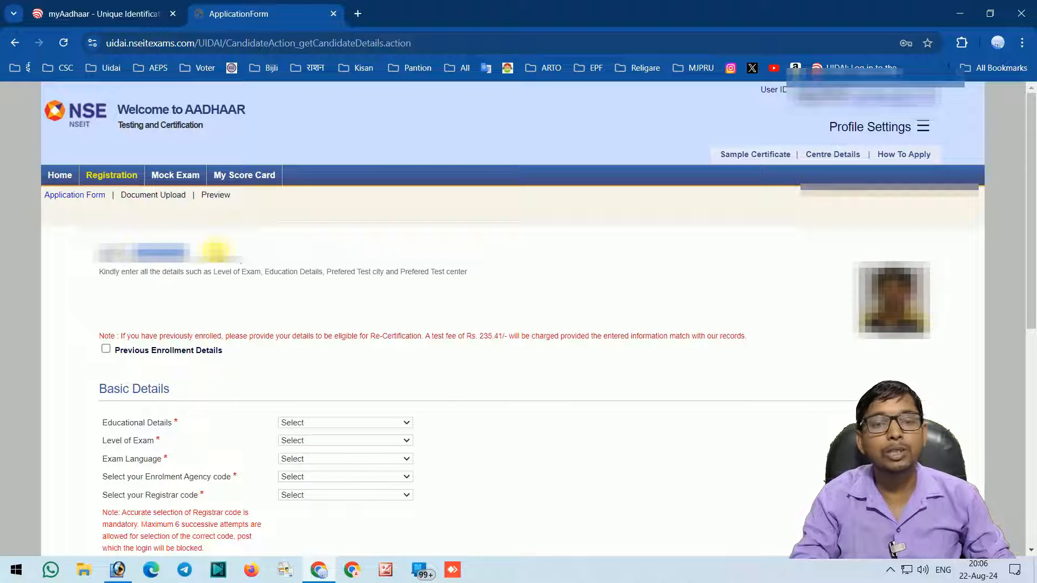
{"action": "left_click", "coordinate": [216, 250]}
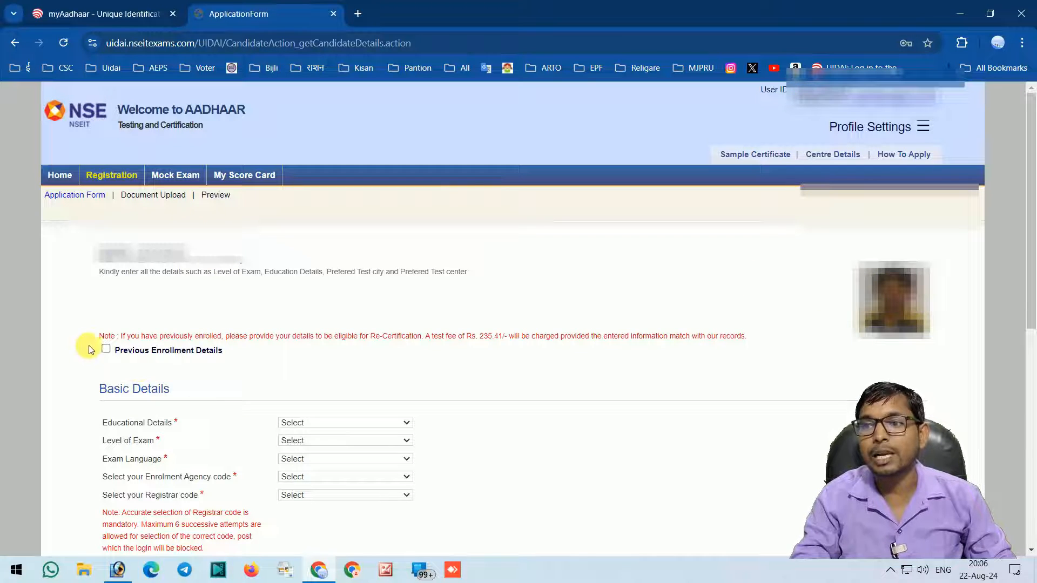
{"action": "left_click_drag", "start_coordinate": [160, 336], "coordinate": [417, 347]}
{"action": "left_click", "coordinate": [254, 346]}
{"action": "left_click", "coordinate": [419, 346]}
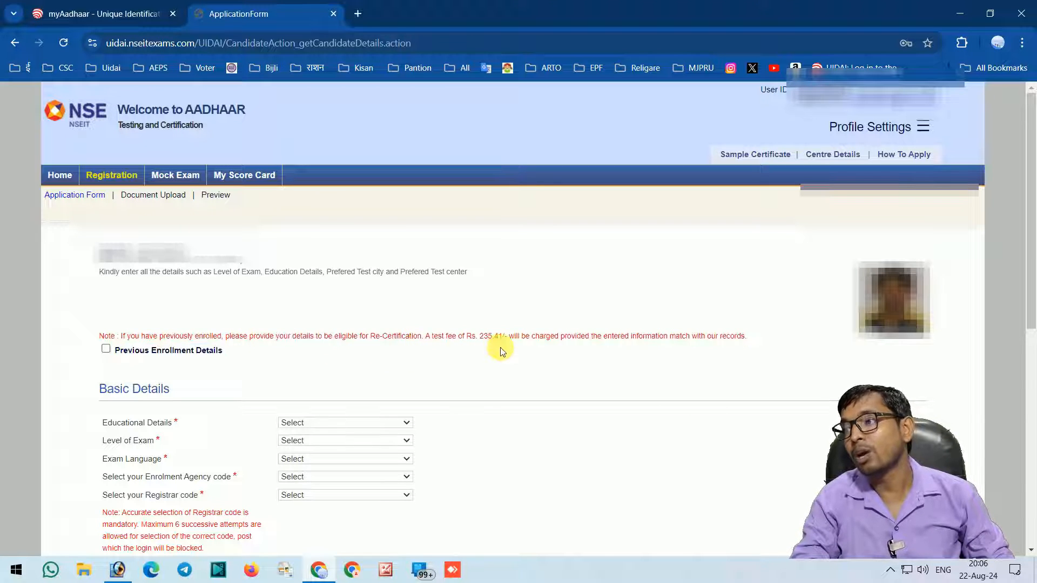
{"action": "left_click_drag", "start_coordinate": [747, 336], "coordinate": [70, 340]}
{"action": "left_click", "coordinate": [211, 378]}
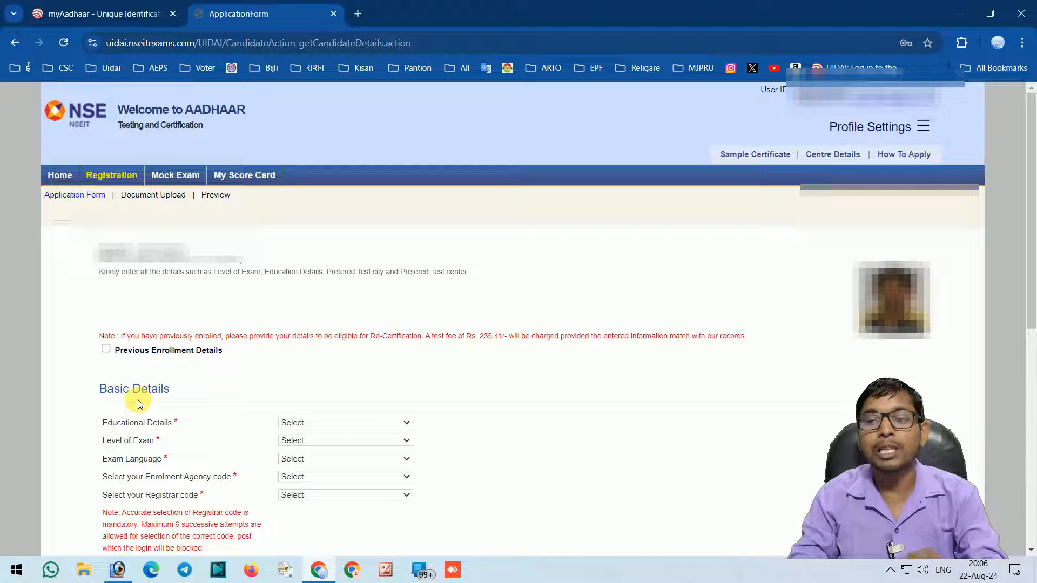
Enable Previous Enrollment Details and fill in the previous user ID and certificate number.
{"action": "left_click", "coordinate": [106, 348]}
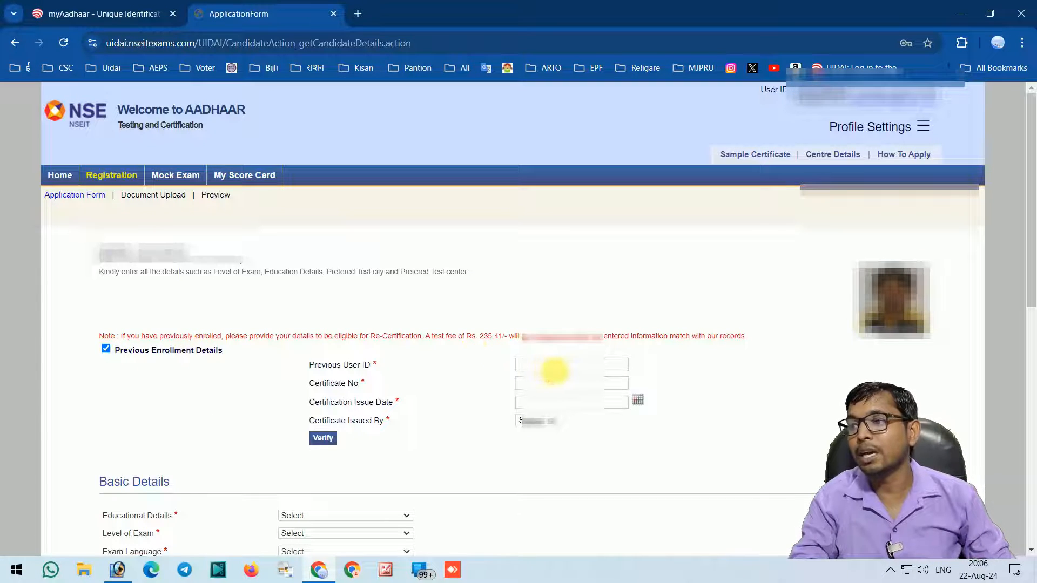
{"action": "left_click", "coordinate": [554, 372]}
{"action": "left_click", "coordinate": [565, 393]}
{"action": "left_click", "coordinate": [556, 384]}
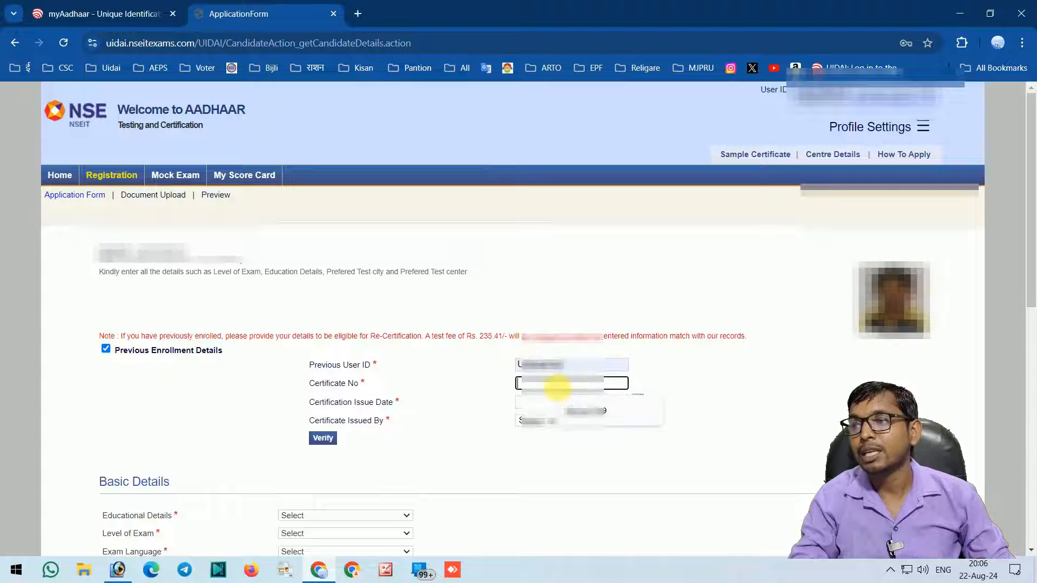
{"action": "left_click", "coordinate": [564, 410]}
{"action": "left_click", "coordinate": [567, 401]}
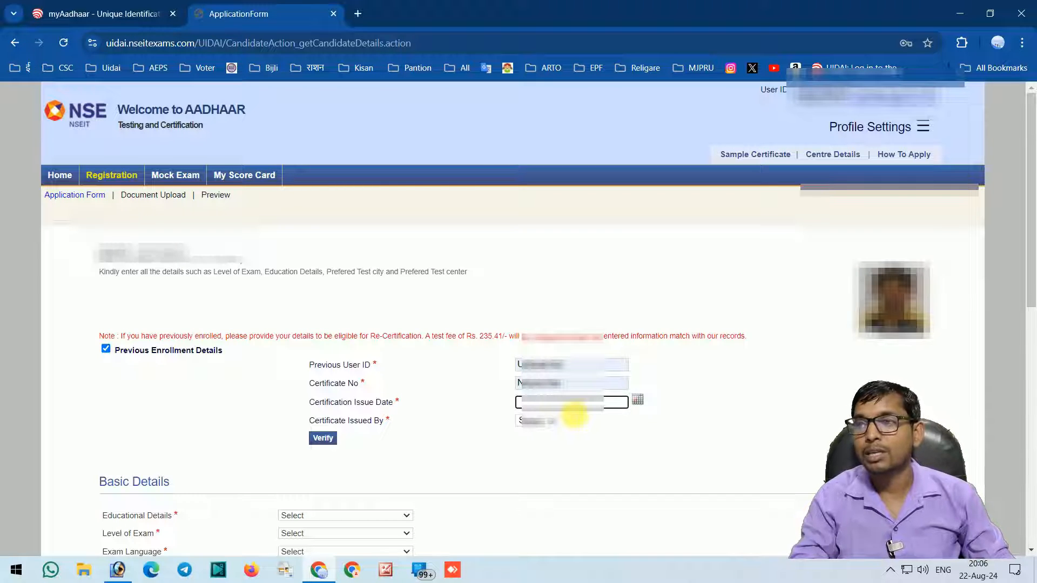
Check the sample certificate for where the registration number and certificate number needed in the previous enrollment fields are found.
{"action": "left_click_drag", "start_coordinate": [652, 200], "coordinate": [756, 201]}
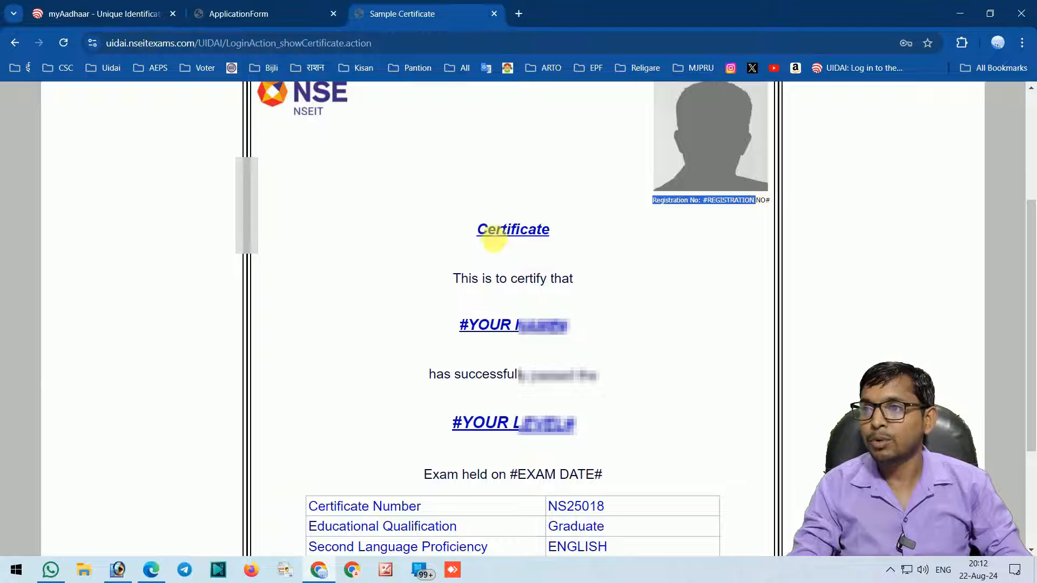
{"action": "left_click", "coordinate": [319, 18]}
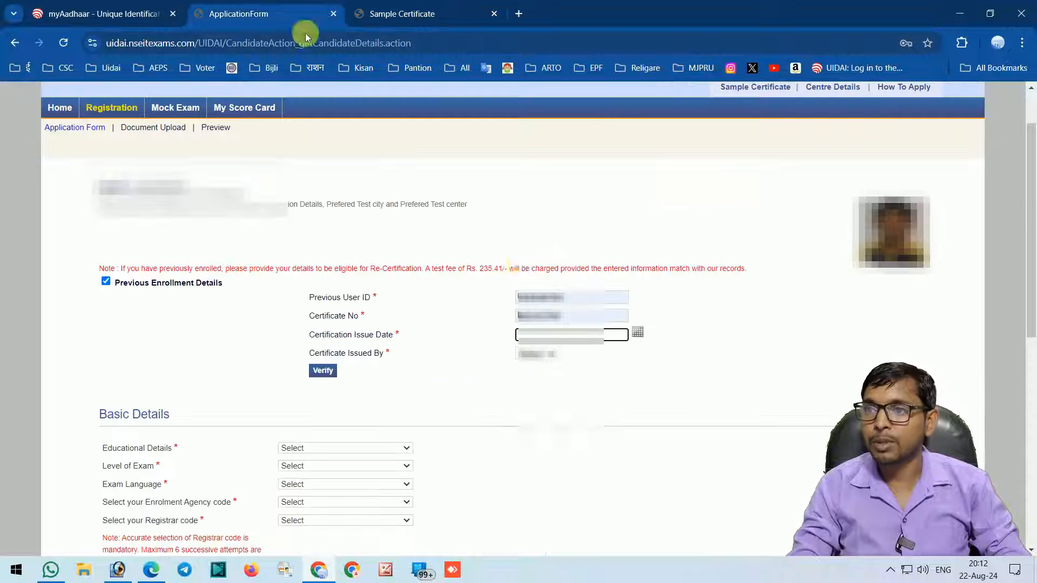
{"action": "left_click_drag", "start_coordinate": [562, 298], "coordinate": [505, 300]}
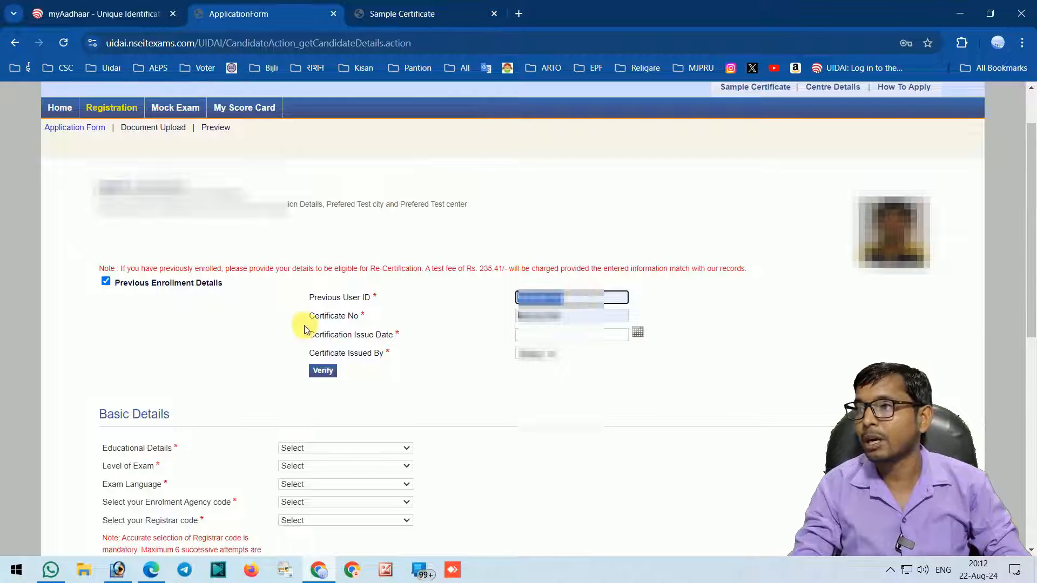
{"action": "left_click_drag", "start_coordinate": [306, 322], "coordinate": [380, 321]}
{"action": "left_click", "coordinate": [440, 15]}
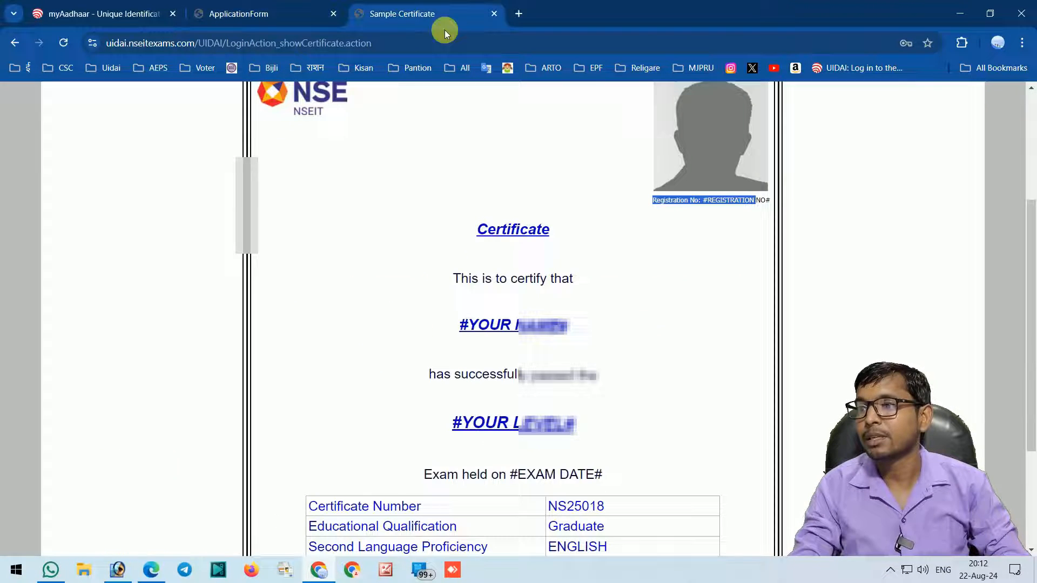
{"action": "left_click", "coordinate": [708, 210]}
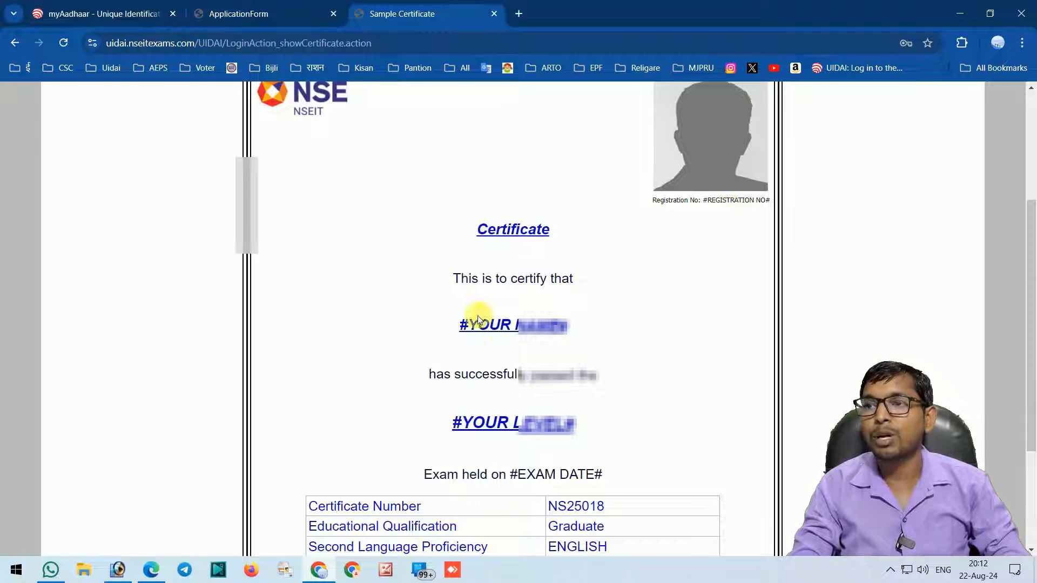
{"action": "left_click", "coordinate": [236, 13]}
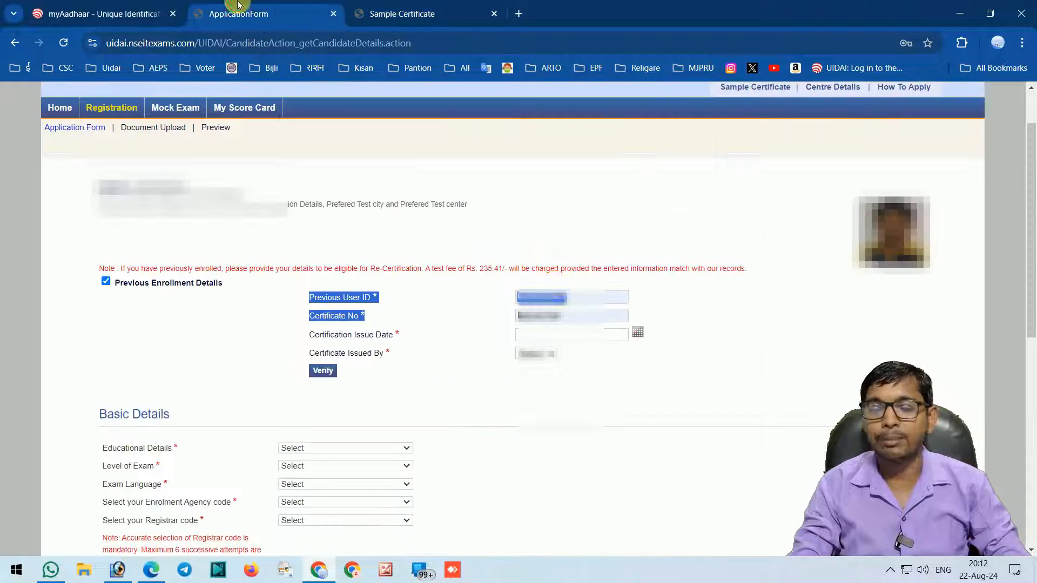
Set the Certification Issue Date in the previous enrollment details to 20 April 2017.
{"action": "left_click", "coordinate": [557, 316]}
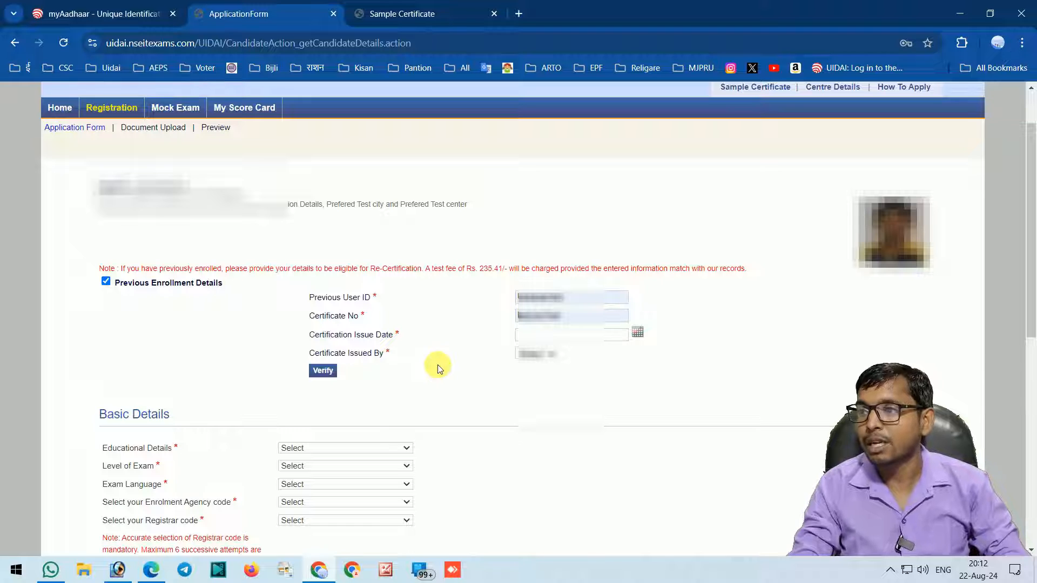
{"action": "left_click", "coordinate": [637, 332]}
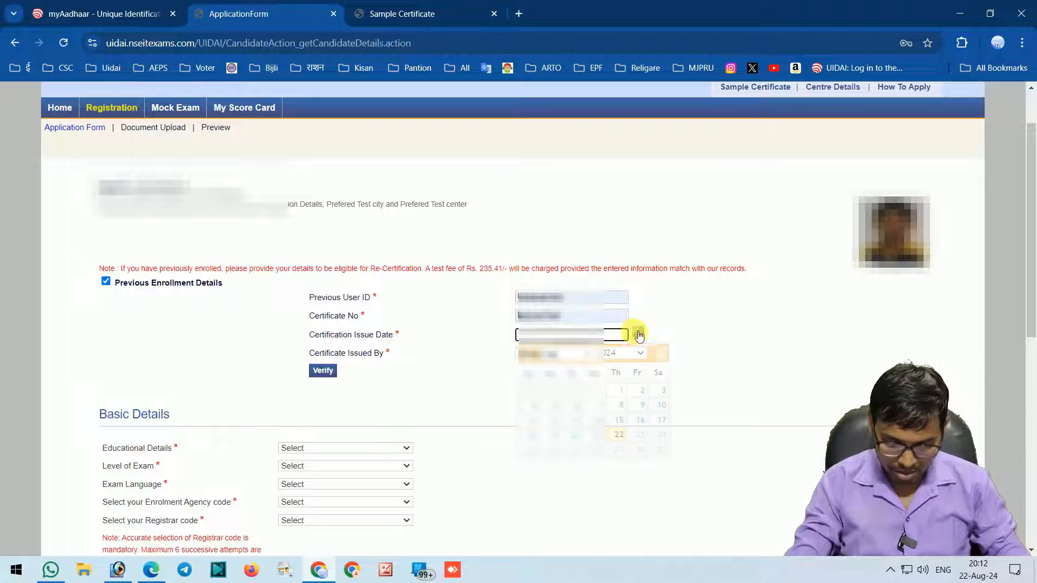
{"action": "left_click", "coordinate": [608, 356]}
{"action": "type", "text": "2017"}
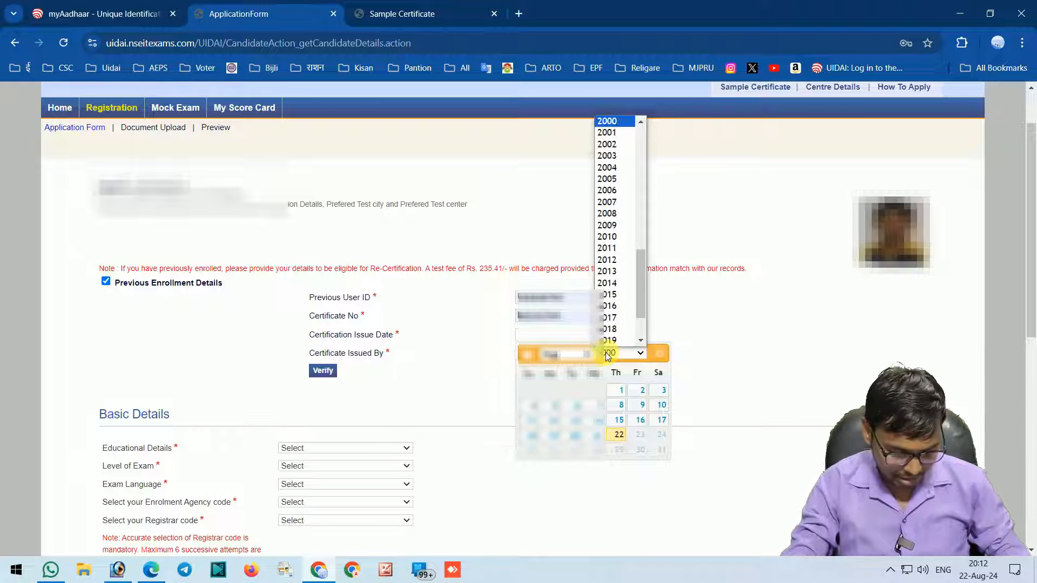
{"action": "key", "text": "Return"}
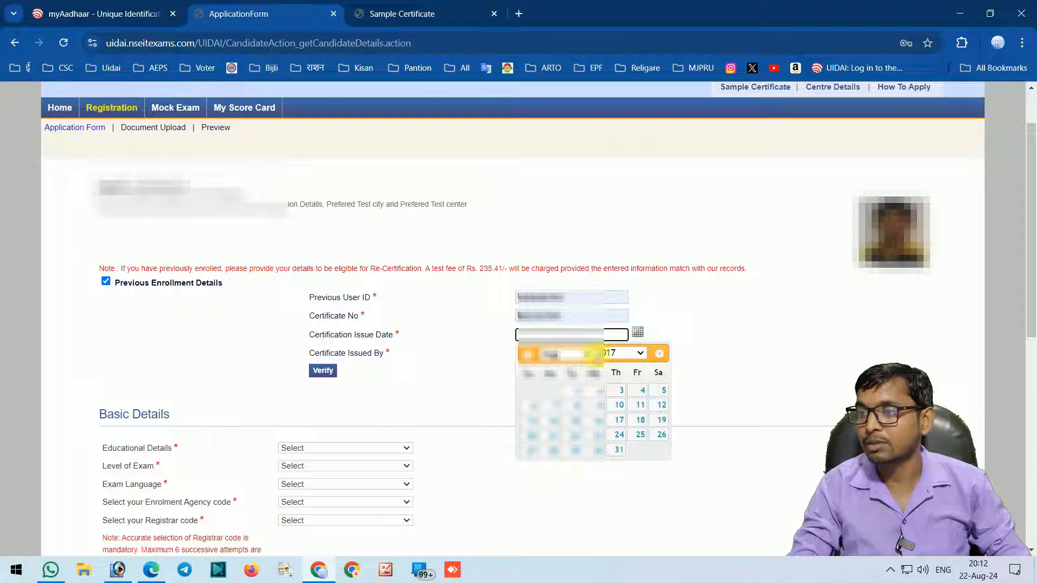
{"action": "left_click", "coordinate": [571, 354]}
{"action": "left_click", "coordinate": [556, 402]}
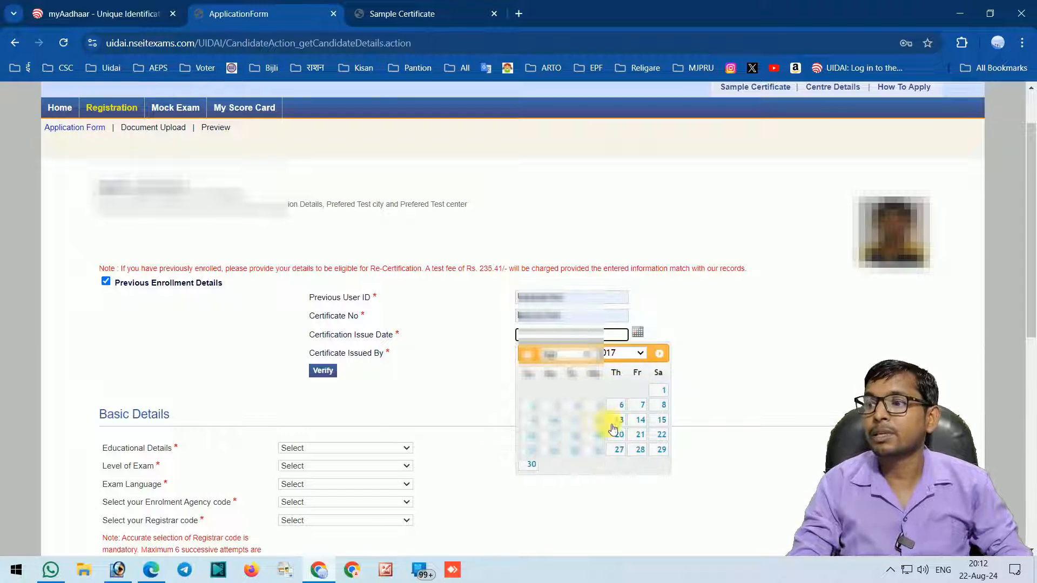
{"action": "left_click", "coordinate": [619, 434]}
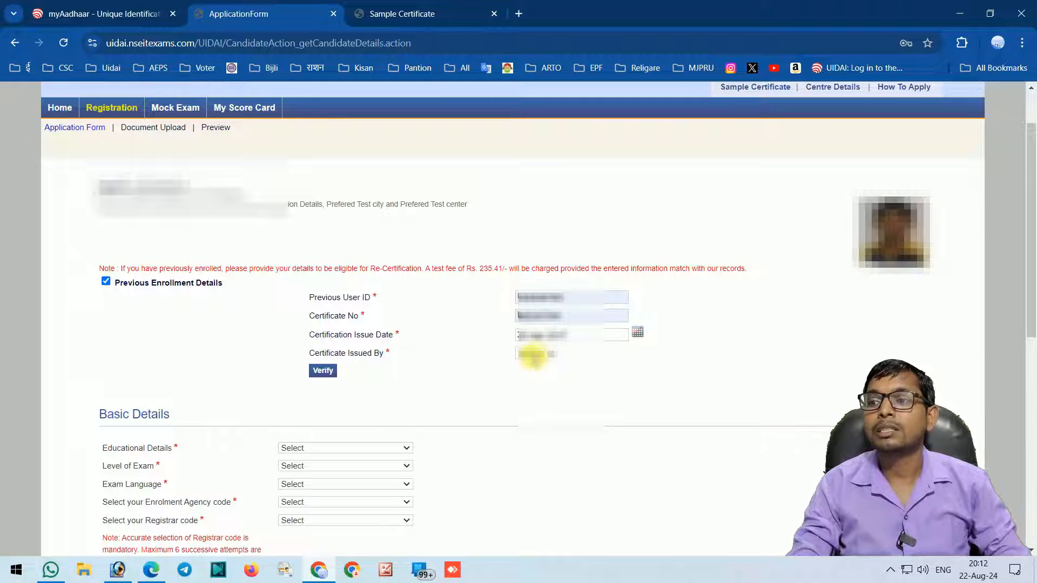
Choose the certificate issuer and try to verify the previous enrollment details.
{"action": "left_click", "coordinate": [534, 355]}
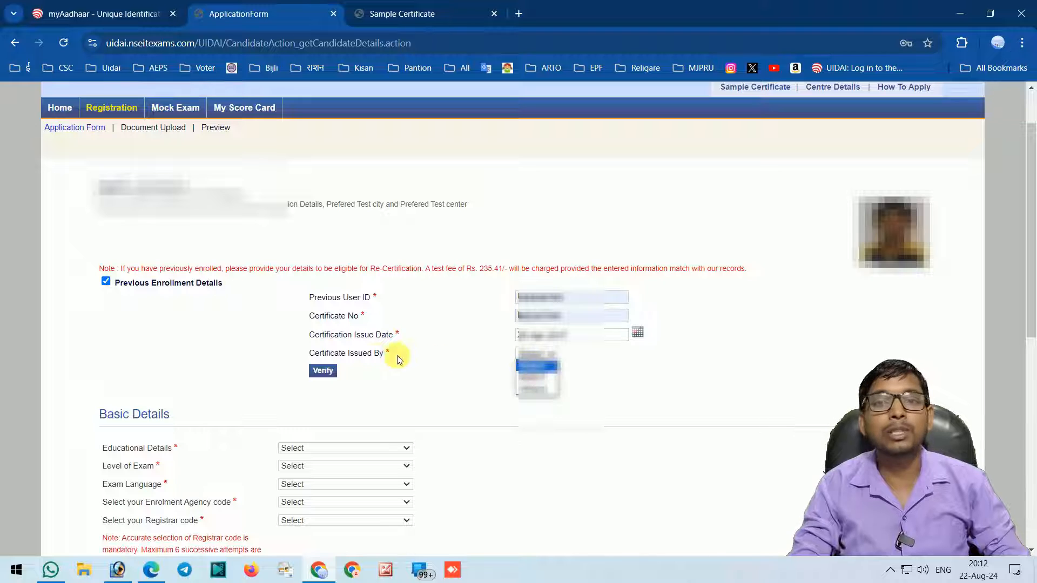
{"action": "left_click", "coordinate": [536, 378]}
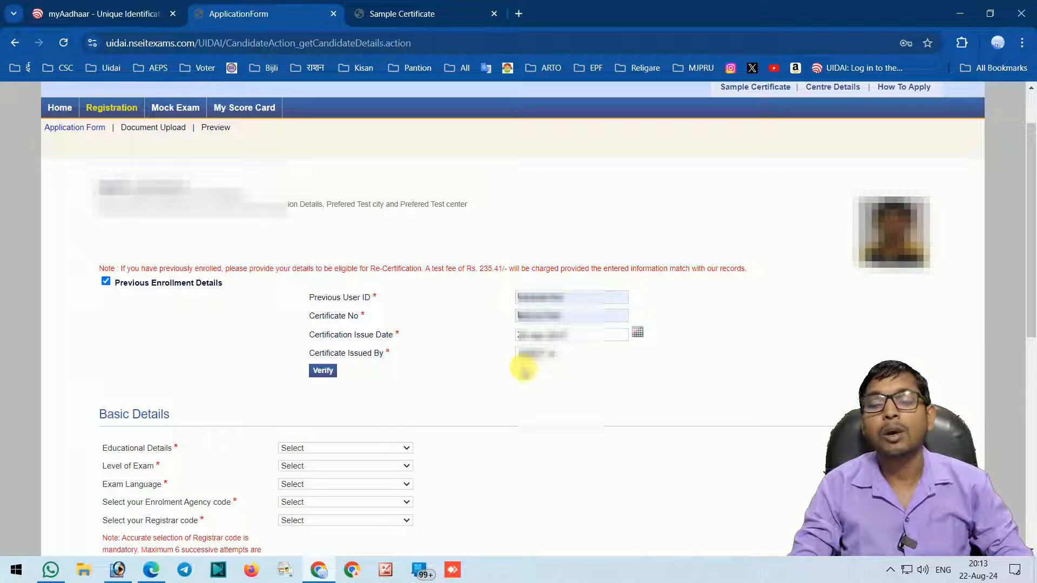
{"action": "left_click", "coordinate": [326, 374]}
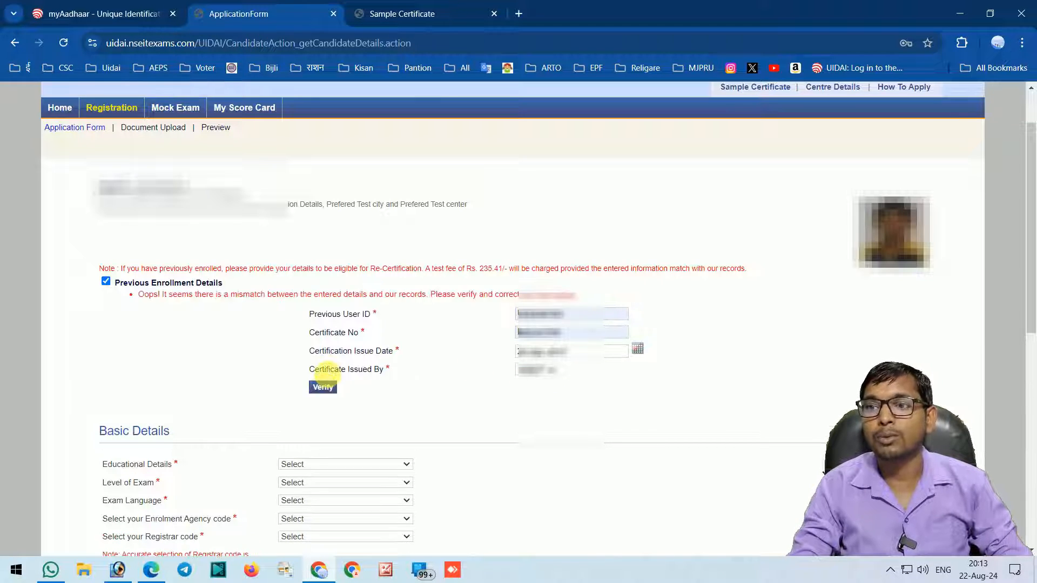
{"action": "left_click_drag", "start_coordinate": [138, 294], "coordinate": [150, 295]}
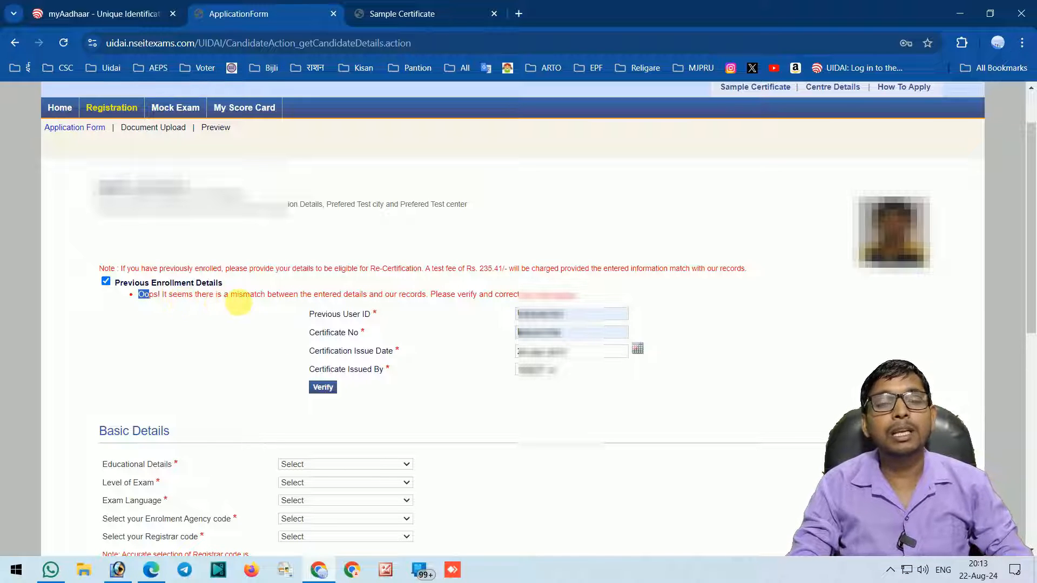
{"action": "left_click", "coordinate": [242, 353]}
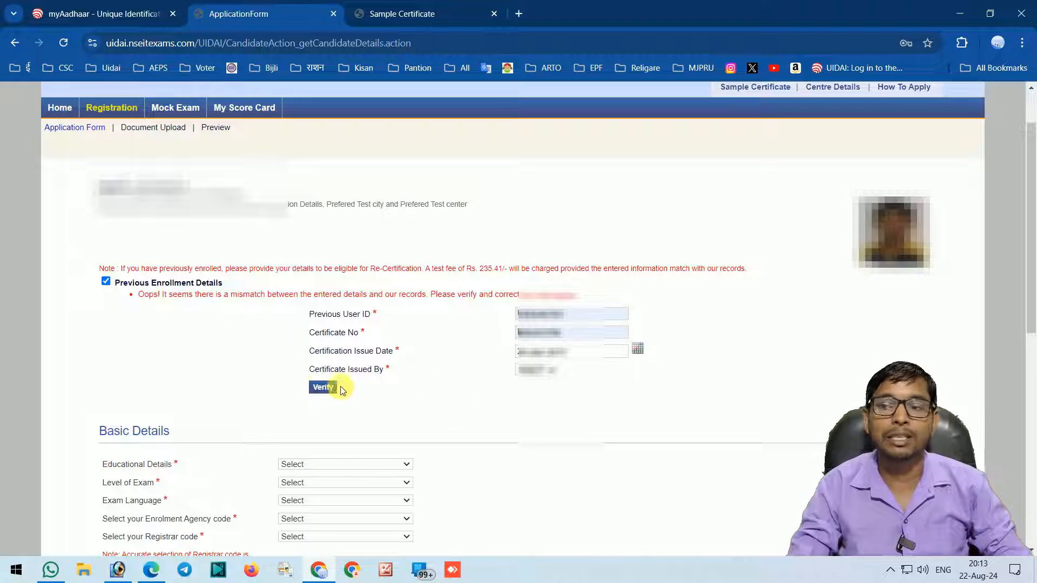
{"action": "left_click", "coordinate": [323, 387]}
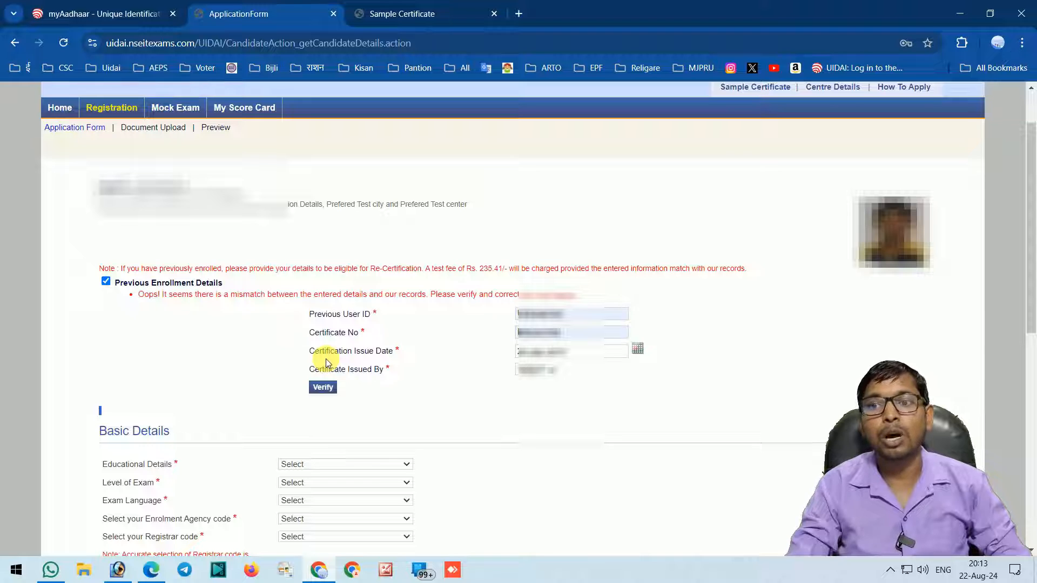
Disable Previous Enrollment Details and reread the re-certification note above it.
{"action": "left_click", "coordinate": [106, 281]}
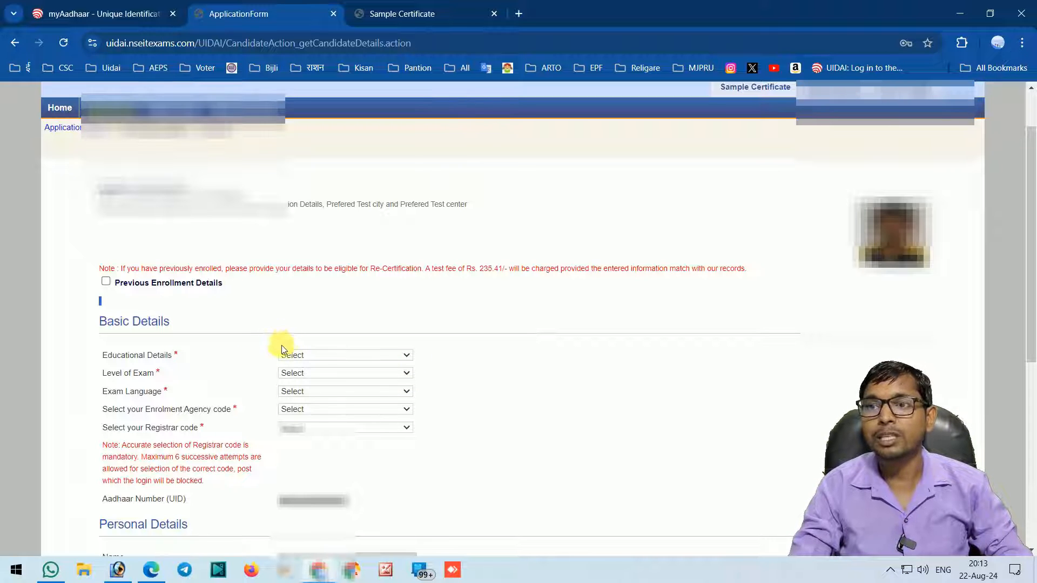
{"action": "scroll", "coordinate": [285, 301], "scroll_direction": "down", "scroll_amount": 1}
{"action": "left_click_drag", "start_coordinate": [98, 199], "coordinate": [290, 235]}
{"action": "left_click", "coordinate": [290, 235]}
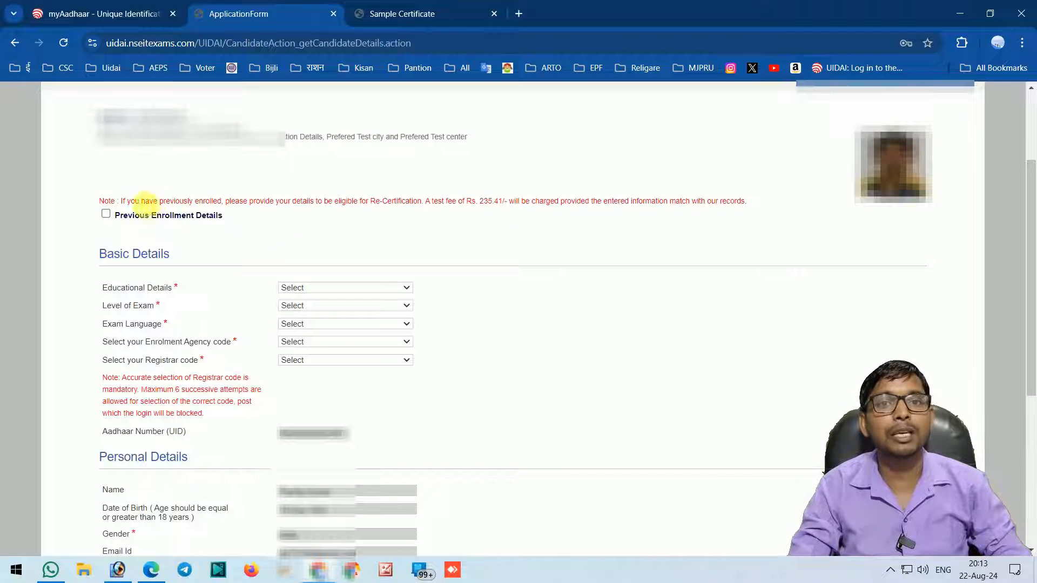
{"action": "left_click_drag", "start_coordinate": [92, 189], "coordinate": [248, 215]}
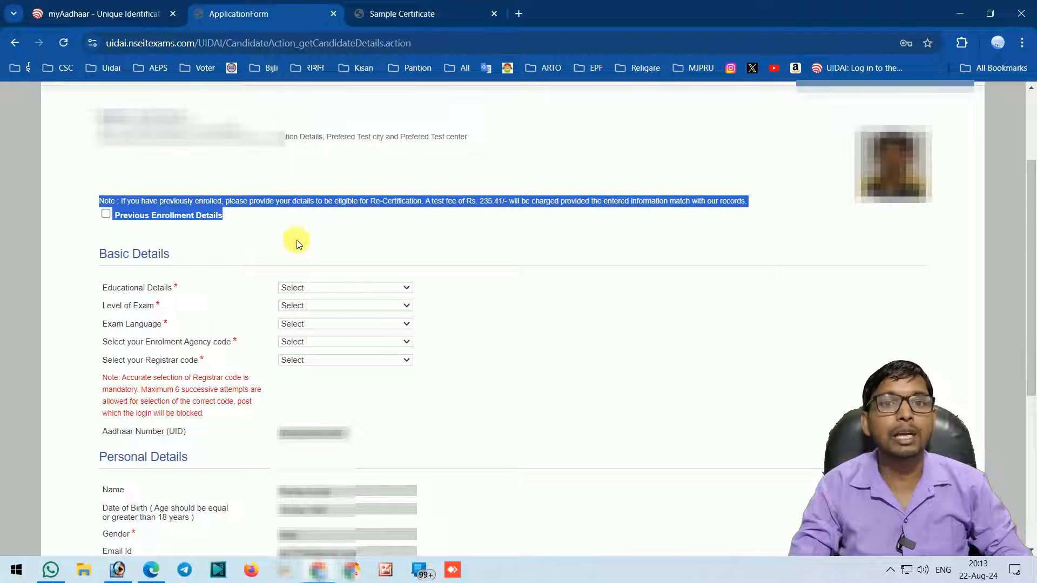
Set Educational Details to Graduate in the Basic Details section.
{"action": "left_click", "coordinate": [344, 289]}
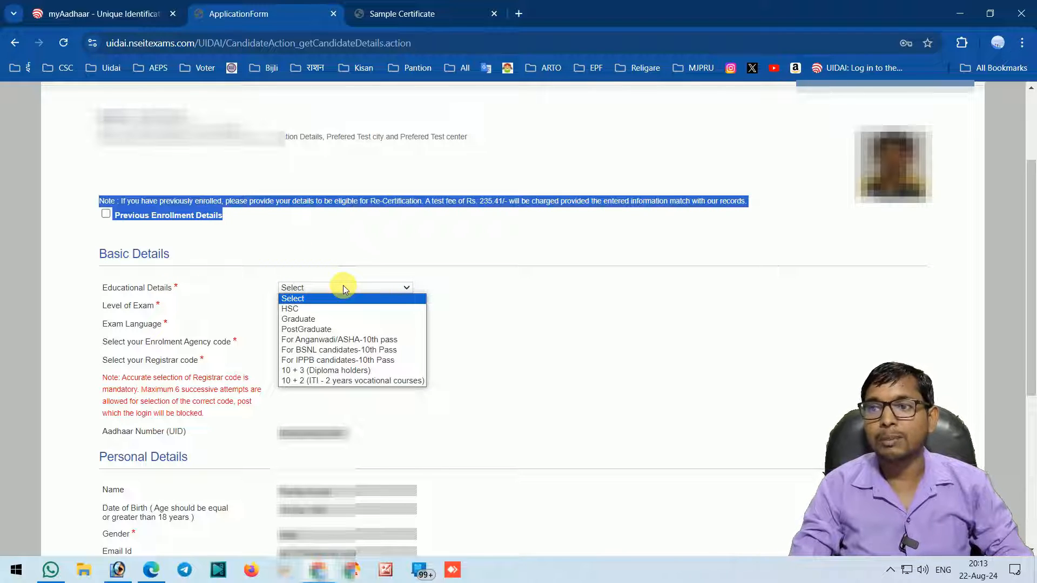
{"action": "left_click", "coordinate": [205, 296]}
{"action": "left_click", "coordinate": [302, 288]}
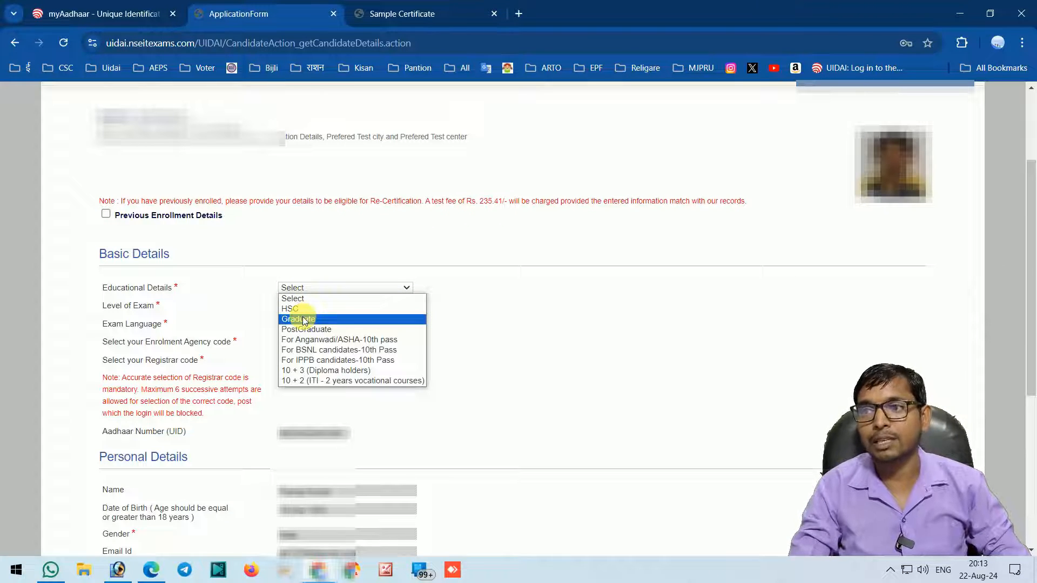
{"action": "left_click", "coordinate": [305, 319]}
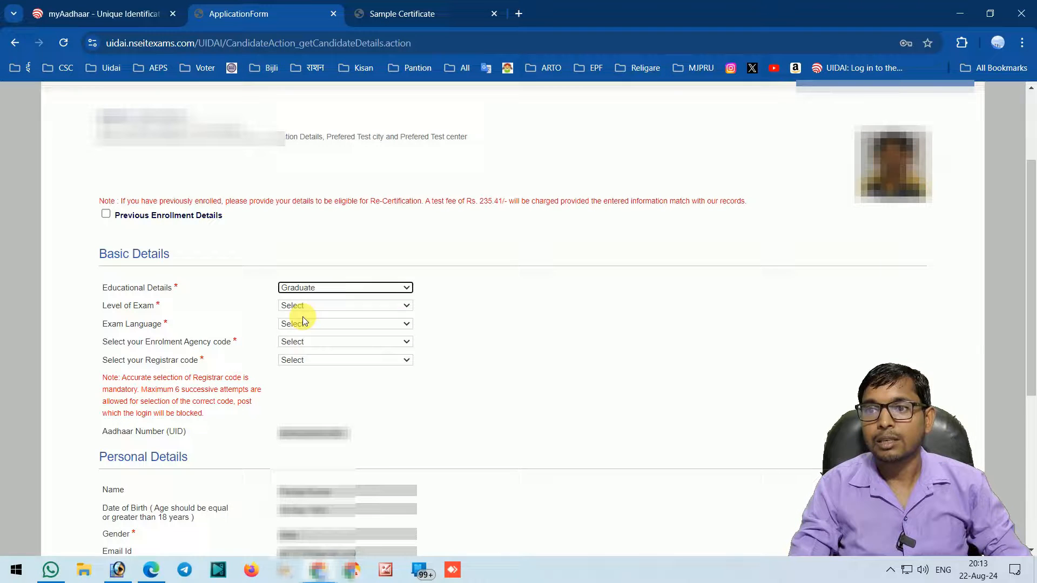
Check which options are offered for Level of Exam and Exam Language.
{"action": "left_click", "coordinate": [331, 306]}
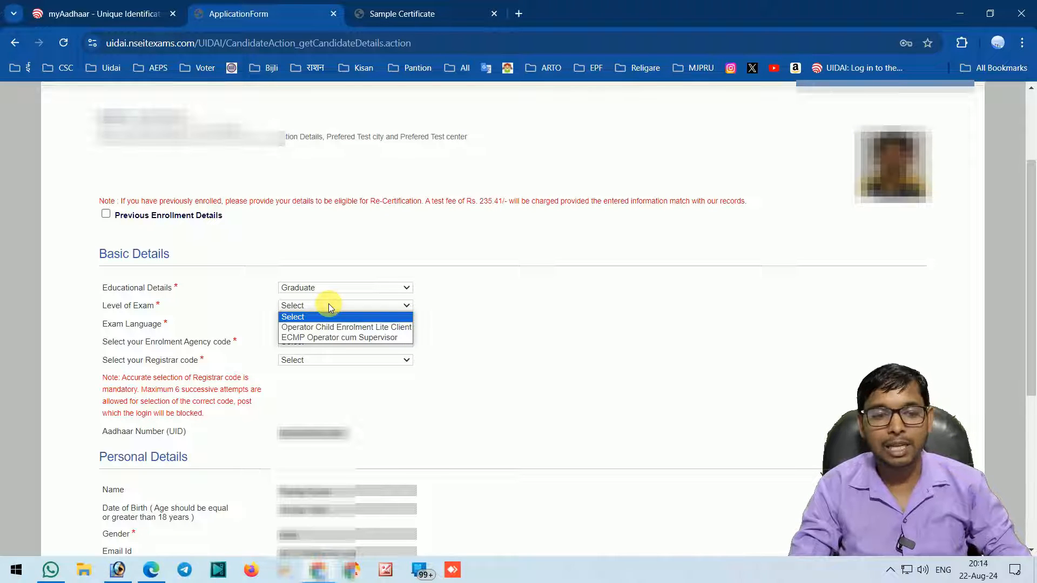
{"action": "left_click", "coordinate": [527, 314]}
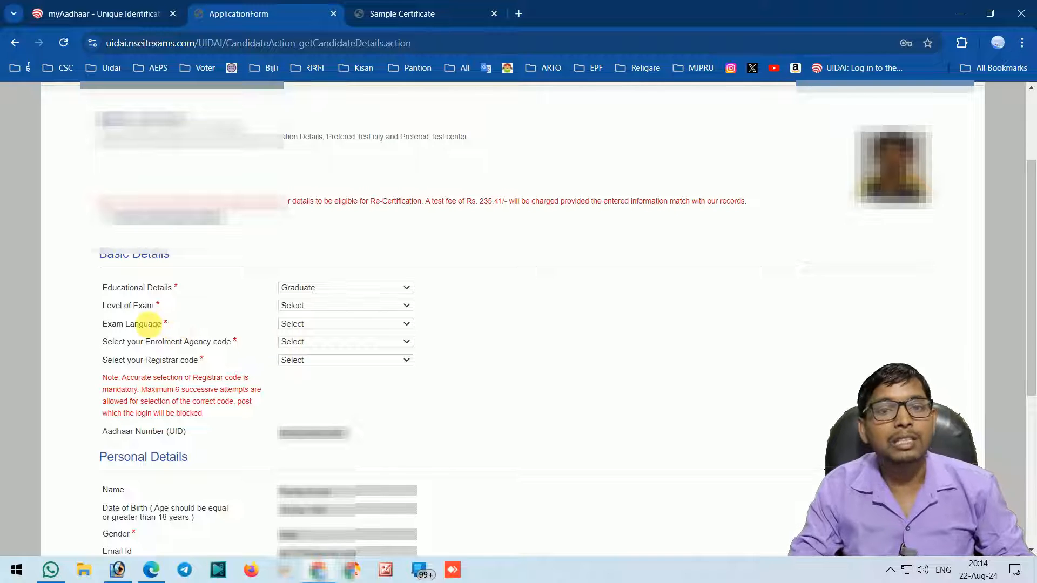
{"action": "left_click", "coordinate": [292, 324]}
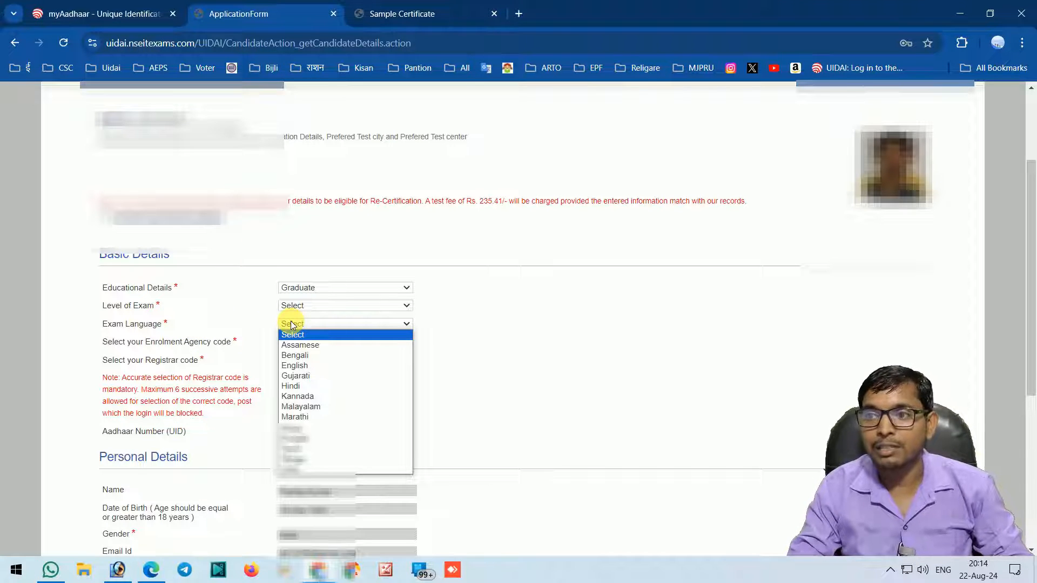
{"action": "left_click", "coordinate": [292, 324]}
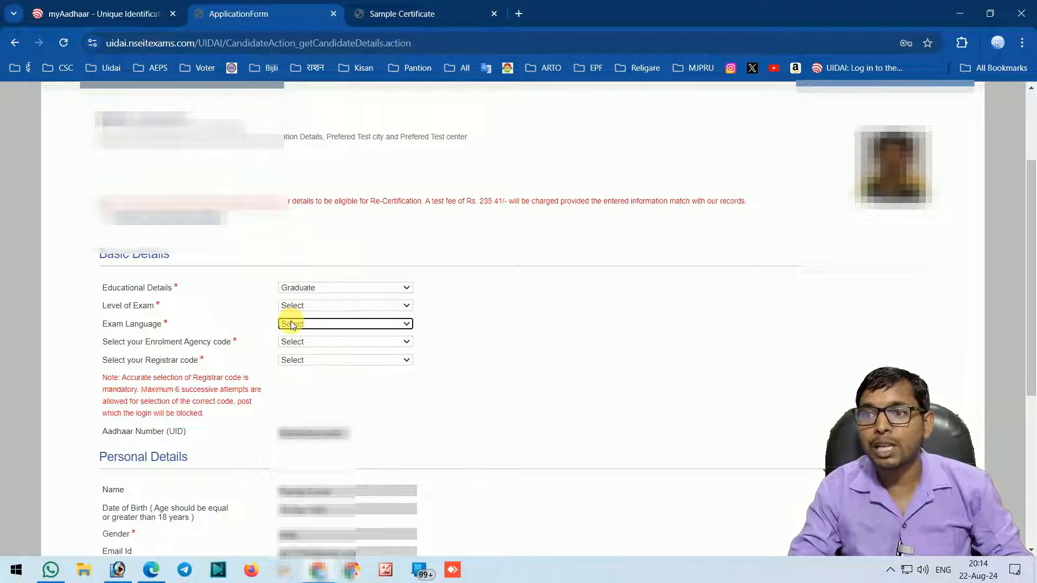
Examine the list of enrolment agency codes available in the Basic Details section.
{"action": "left_click_drag", "start_coordinate": [102, 346], "coordinate": [247, 345]}
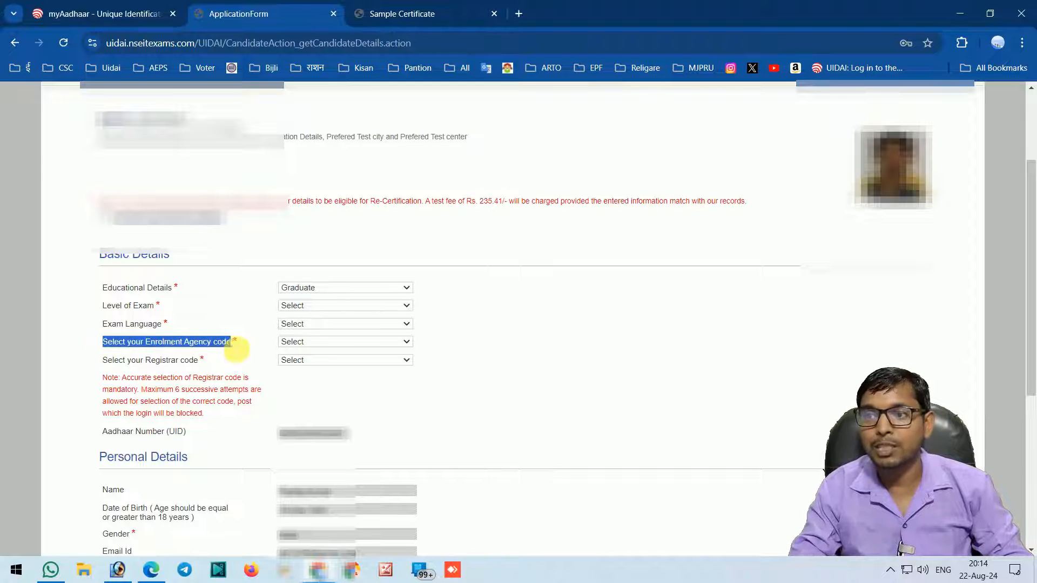
{"action": "left_click", "coordinate": [289, 341]}
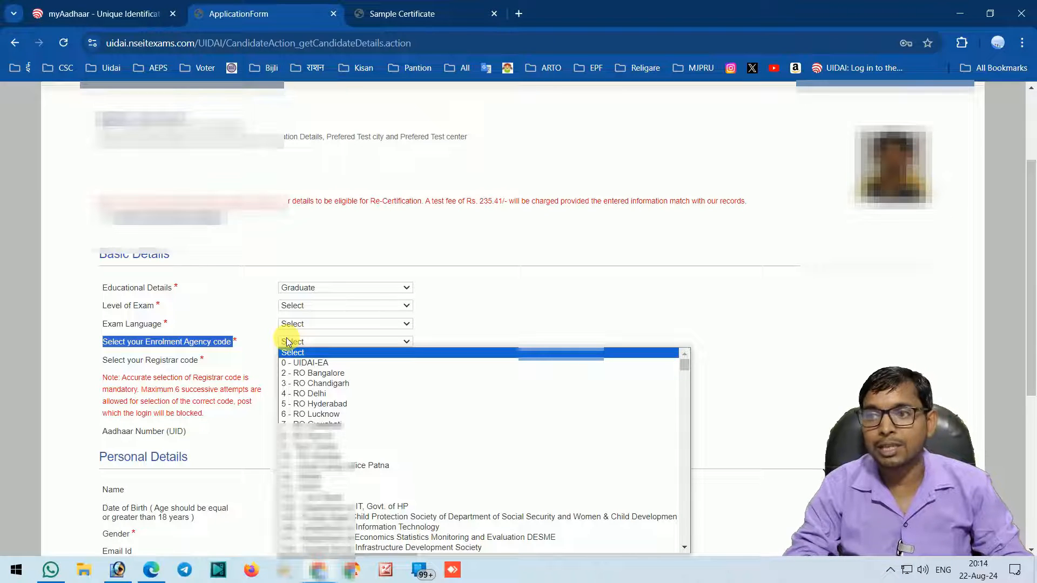
{"action": "left_click", "coordinate": [288, 342]}
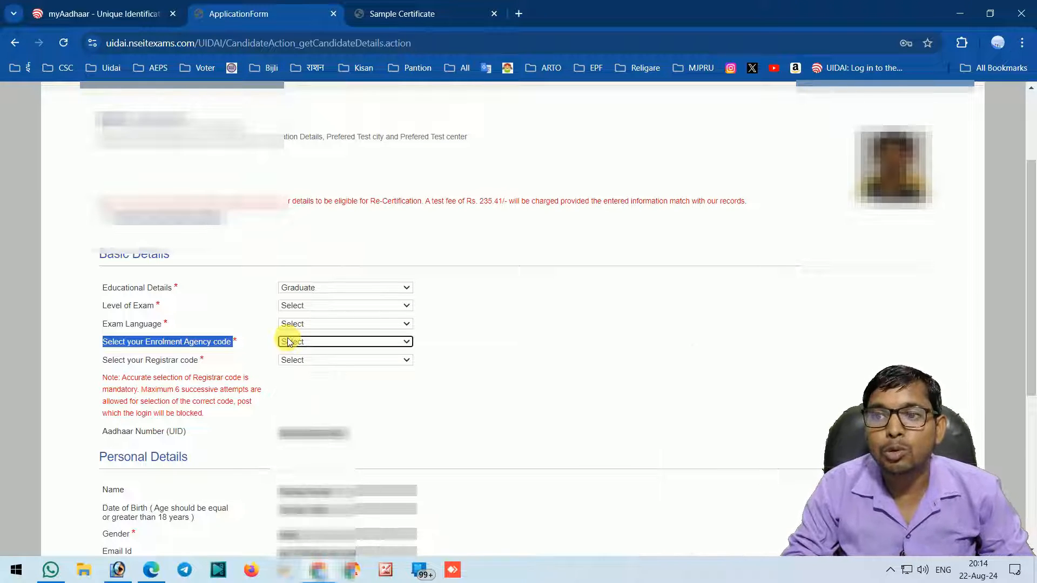
{"action": "left_click", "coordinate": [145, 360]}
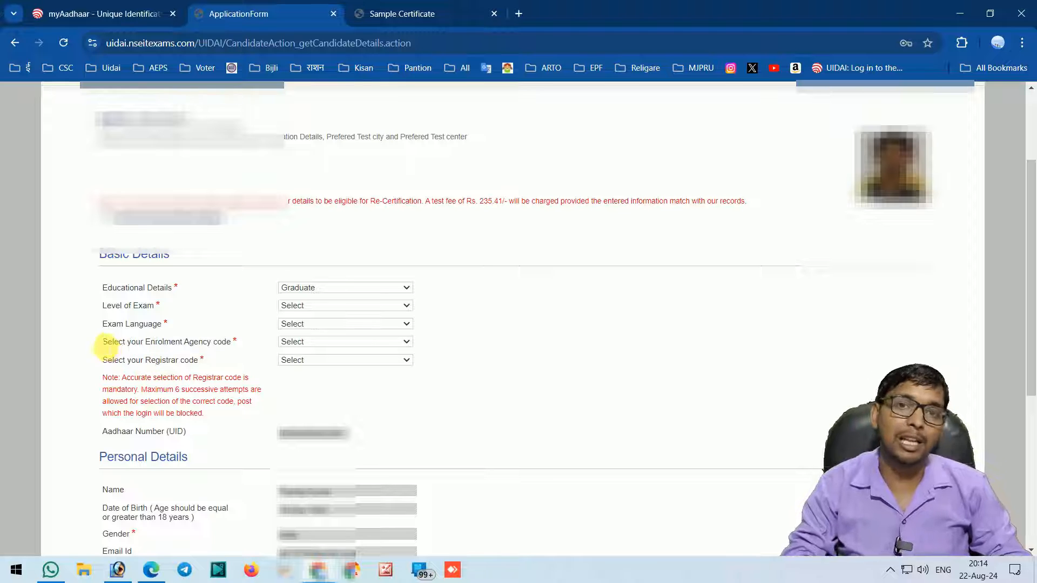
{"action": "left_click_drag", "start_coordinate": [101, 340], "coordinate": [244, 346]}
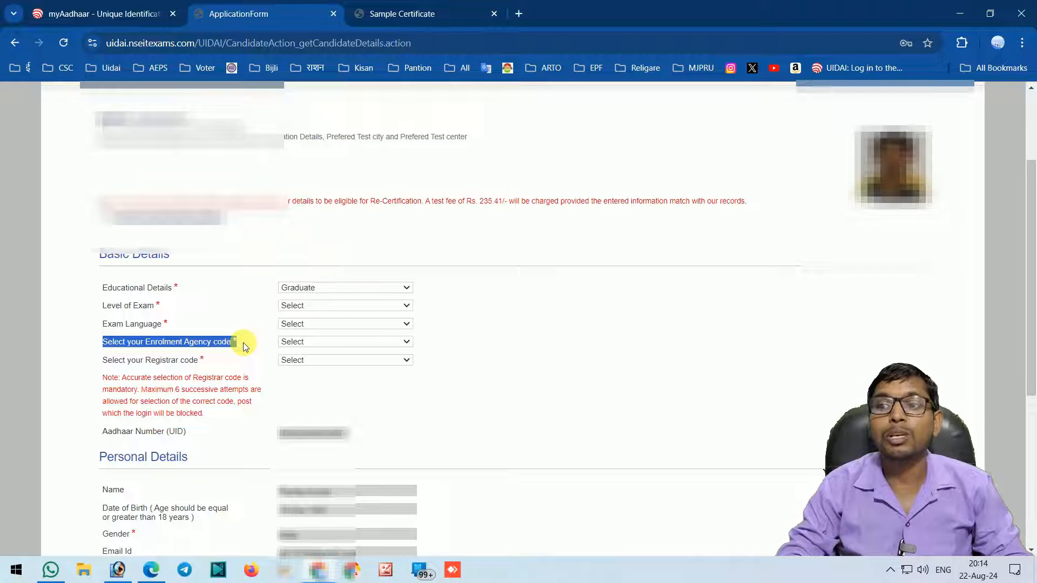
{"action": "left_click", "coordinate": [291, 343]}
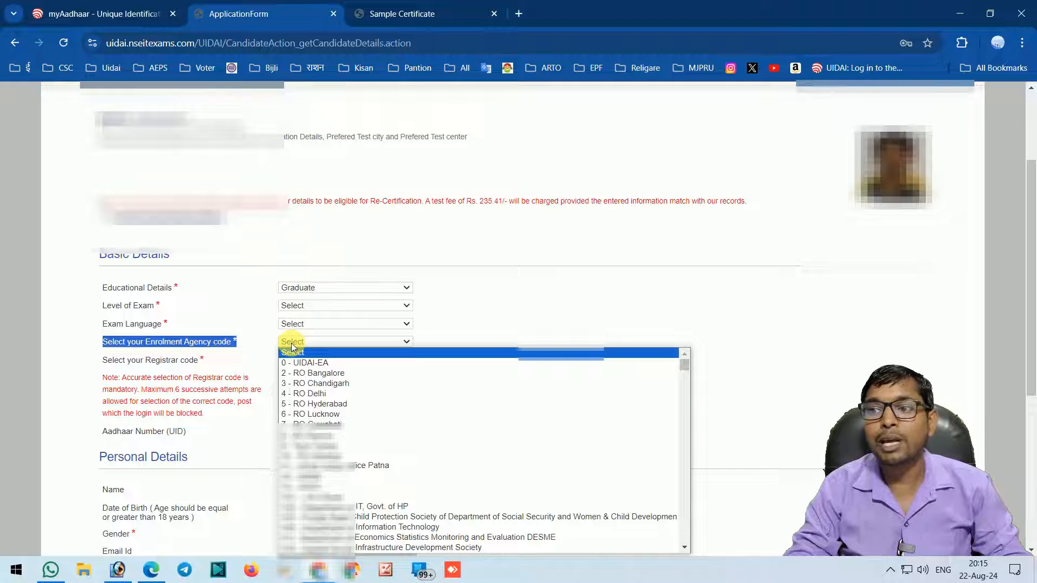
{"action": "left_click", "coordinate": [290, 343]}
{"action": "left_click", "coordinate": [297, 342]}
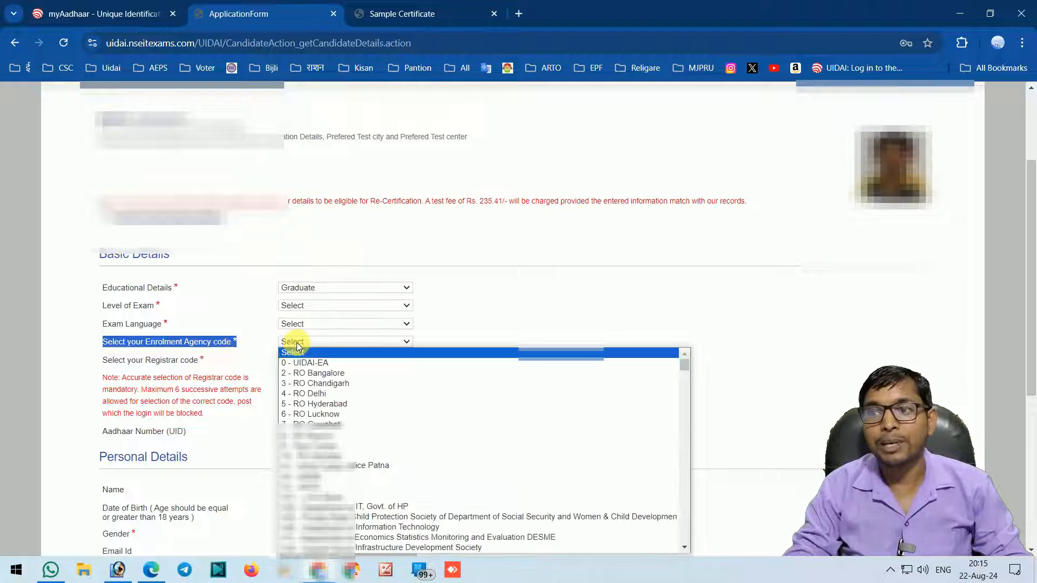
{"action": "left_click", "coordinate": [296, 342]}
{"action": "left_click", "coordinate": [193, 346]}
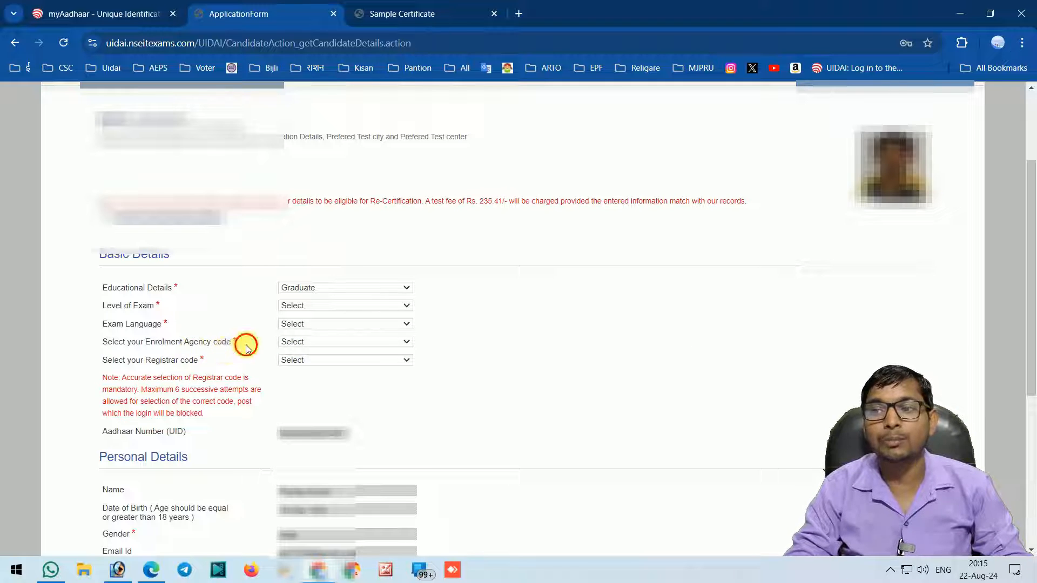
Examine the list of registrar codes available in the Basic Details section.
{"action": "left_click_drag", "start_coordinate": [170, 361], "coordinate": [209, 363]}
{"action": "left_click", "coordinate": [252, 364]}
{"action": "left_click", "coordinate": [286, 361]}
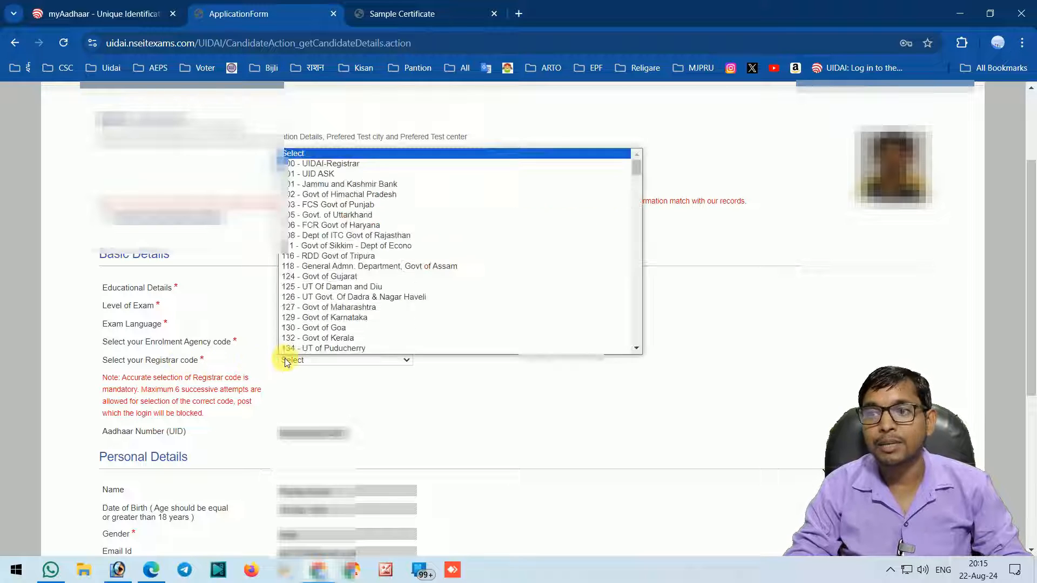
{"action": "left_click", "coordinate": [285, 360]}
{"action": "left_click", "coordinate": [307, 361]}
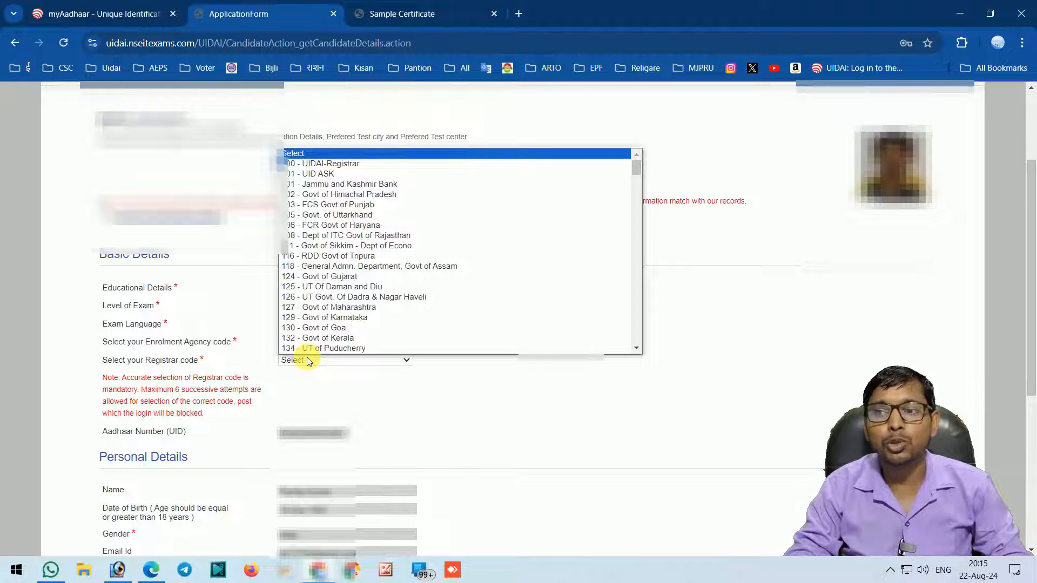
{"action": "left_click", "coordinate": [260, 352]}
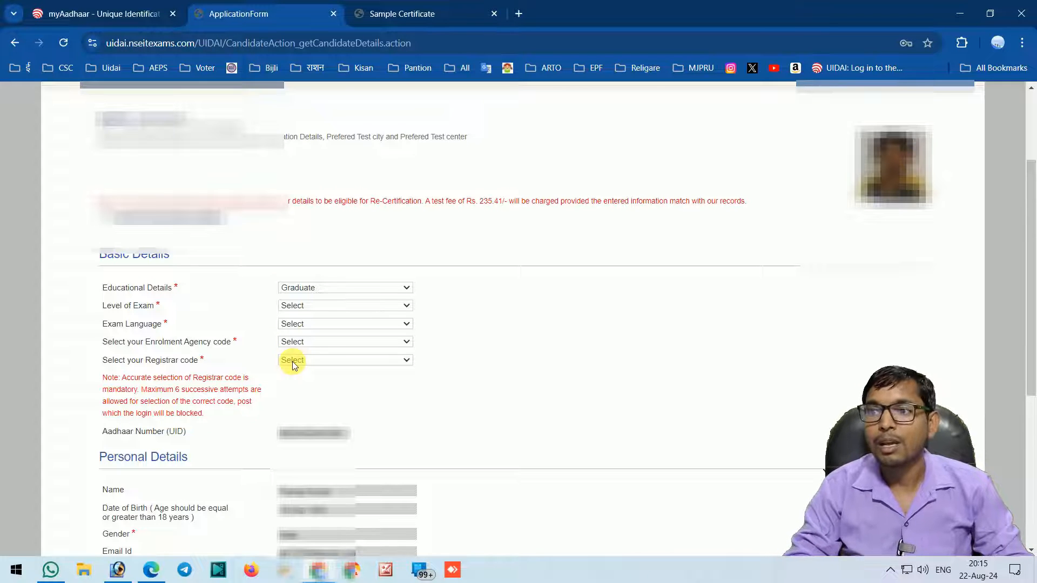
Review the prefilled Aadhaar number and the Personal Details fields from Name to Mobile Number.
{"action": "scroll", "coordinate": [292, 364], "scroll_direction": "down", "scroll_amount": 3}
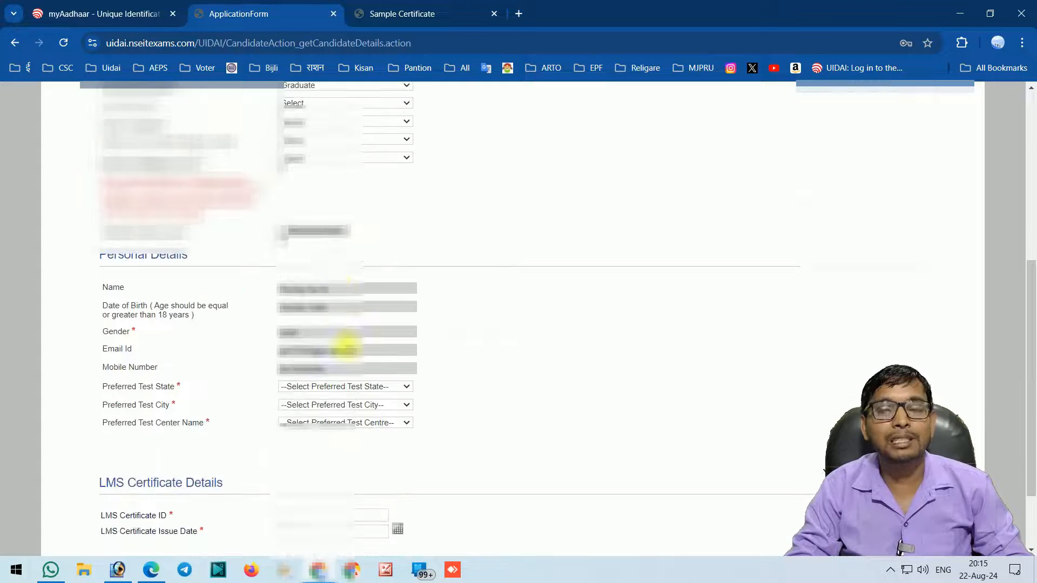
{"action": "left_click_drag", "start_coordinate": [296, 229], "coordinate": [385, 238]}
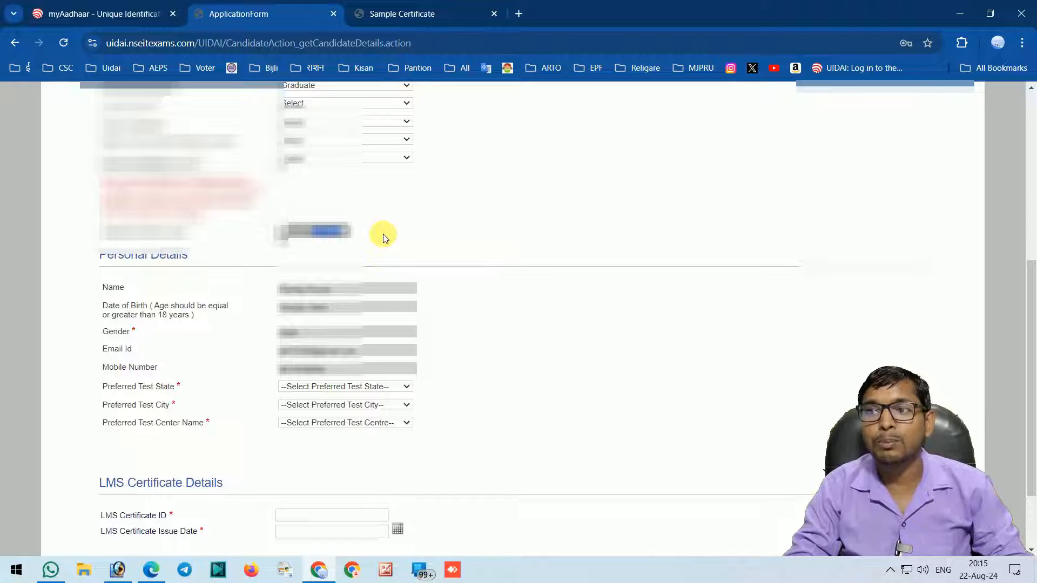
{"action": "left_click", "coordinate": [386, 236]}
{"action": "scroll", "coordinate": [289, 232], "scroll_direction": "down", "scroll_amount": 1}
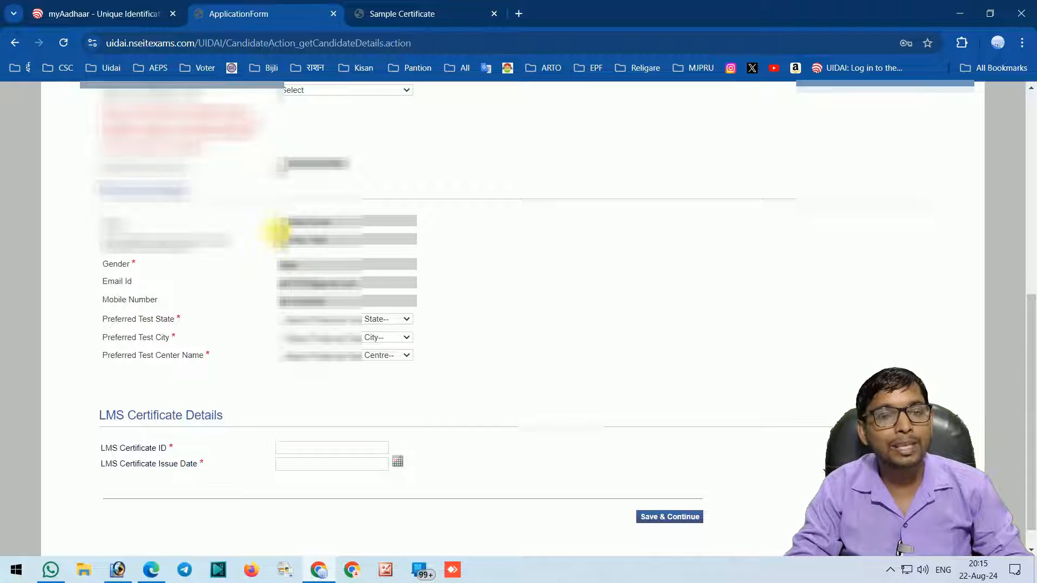
{"action": "left_click_drag", "start_coordinate": [279, 222], "coordinate": [308, 290]}
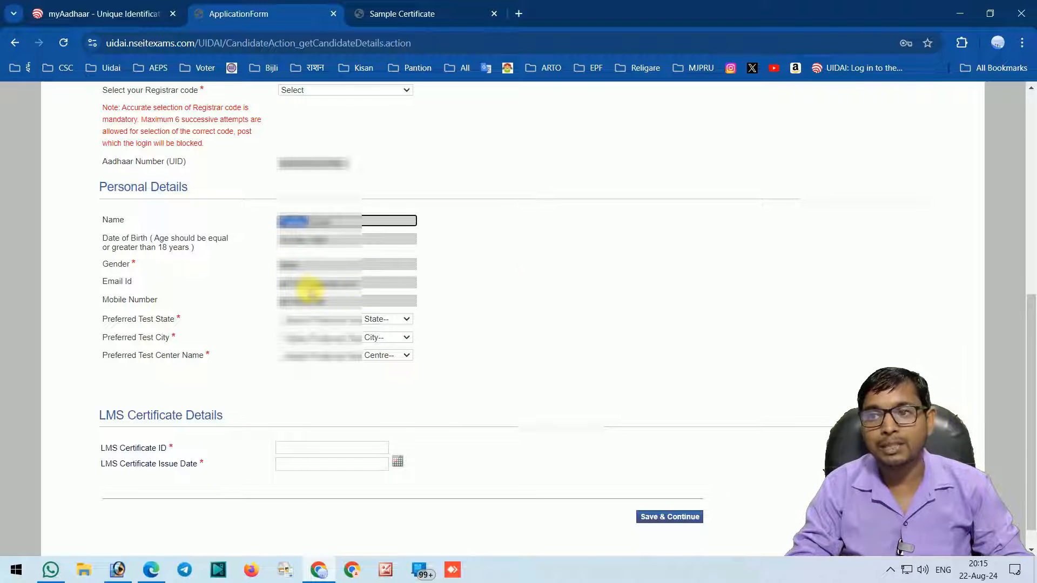
{"action": "left_click", "coordinate": [506, 272]}
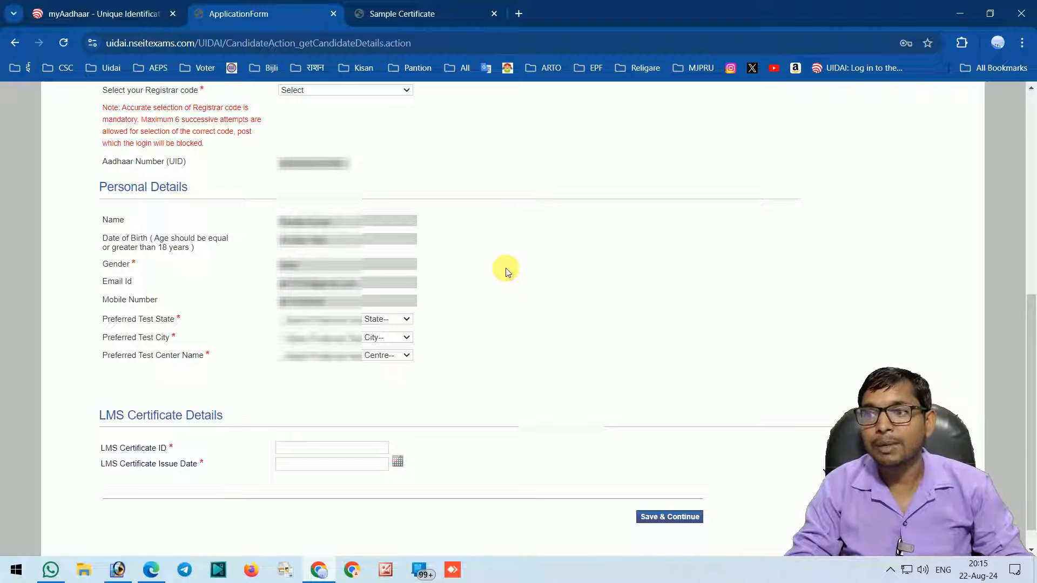
Set the Preferred Test State to Uttar Pradesh in the Personal Details section.
{"action": "left_click", "coordinate": [296, 319]}
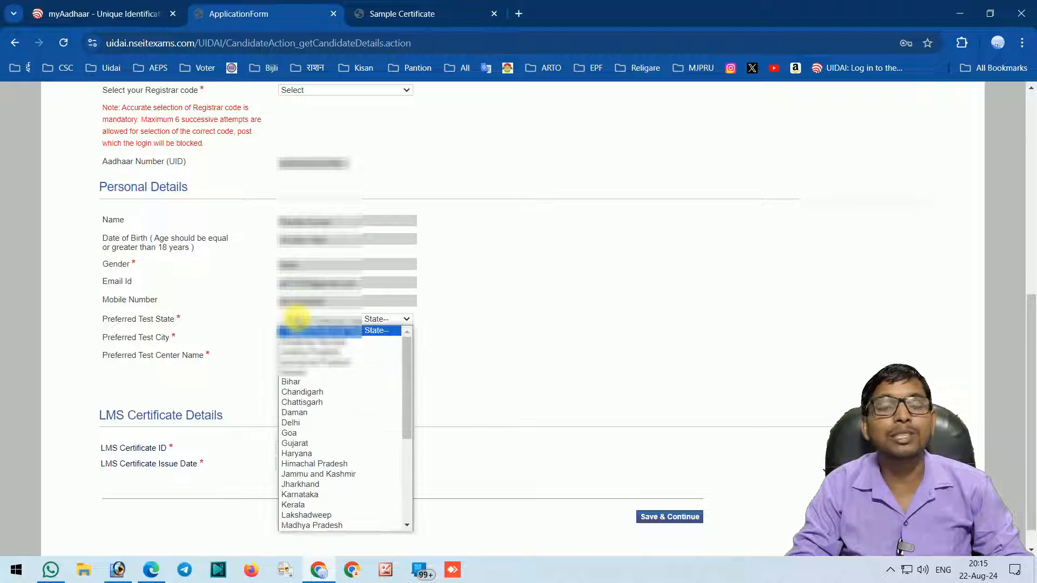
{"action": "left_click", "coordinate": [296, 319]}
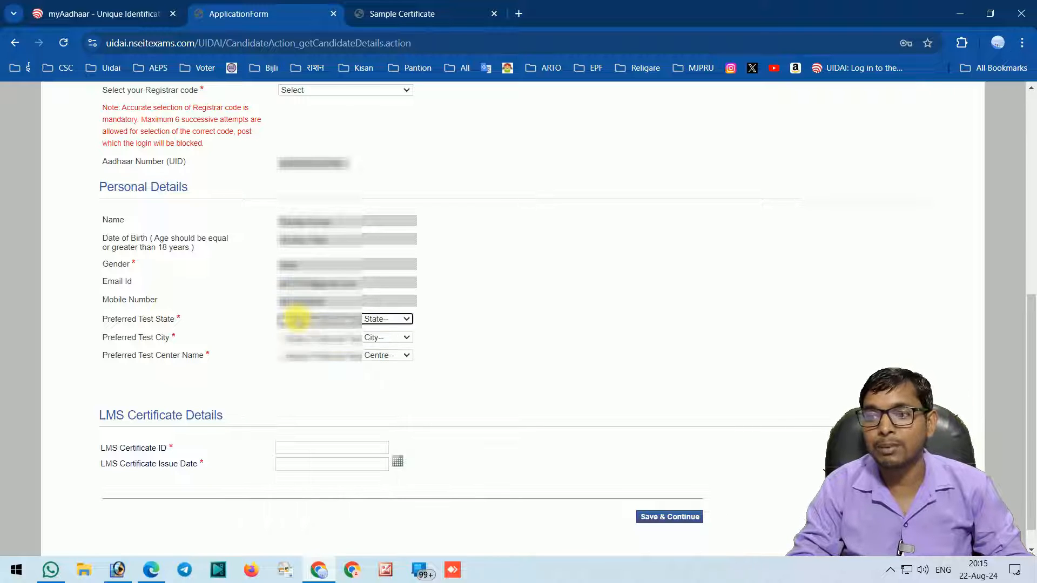
{"action": "left_click", "coordinate": [296, 319]}
{"action": "scroll", "coordinate": [343, 371], "scroll_direction": "down", "scroll_amount": 5}
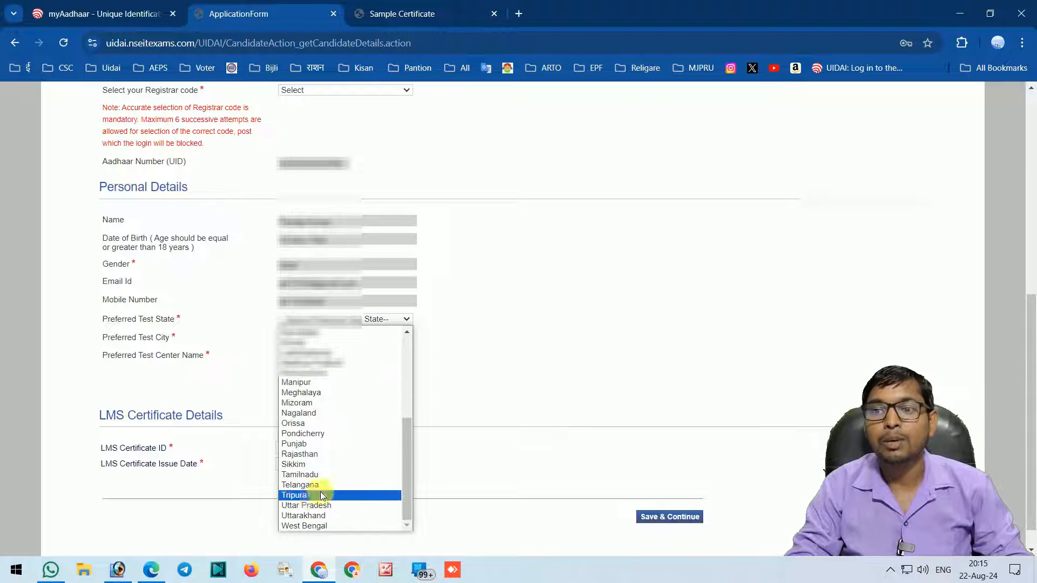
{"action": "left_click", "coordinate": [311, 506]}
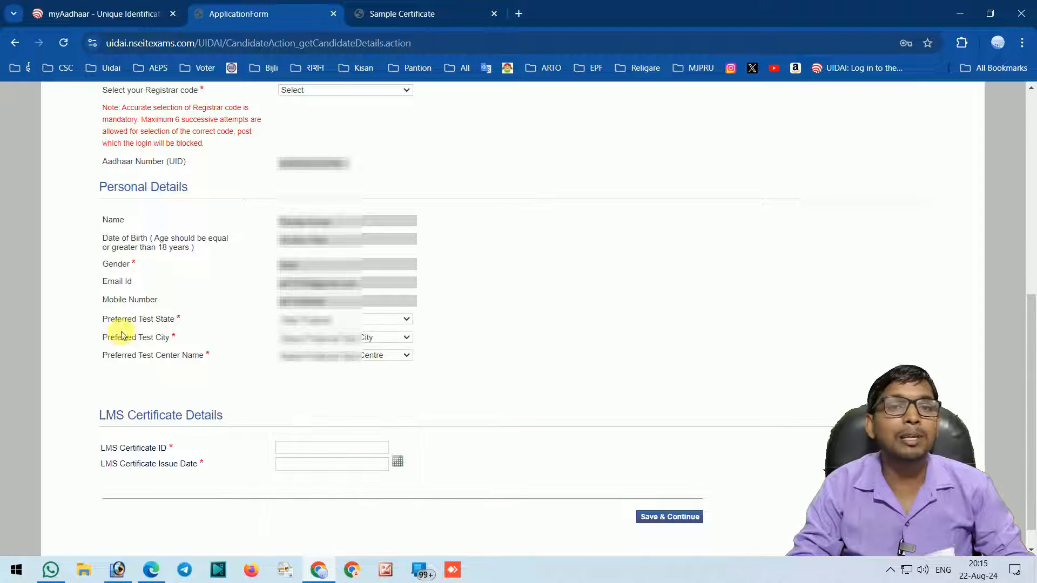
Set the Preferred Test City to Moradabad.
{"action": "left_click_drag", "start_coordinate": [124, 337], "coordinate": [278, 338]}
{"action": "left_click", "coordinate": [323, 337]}
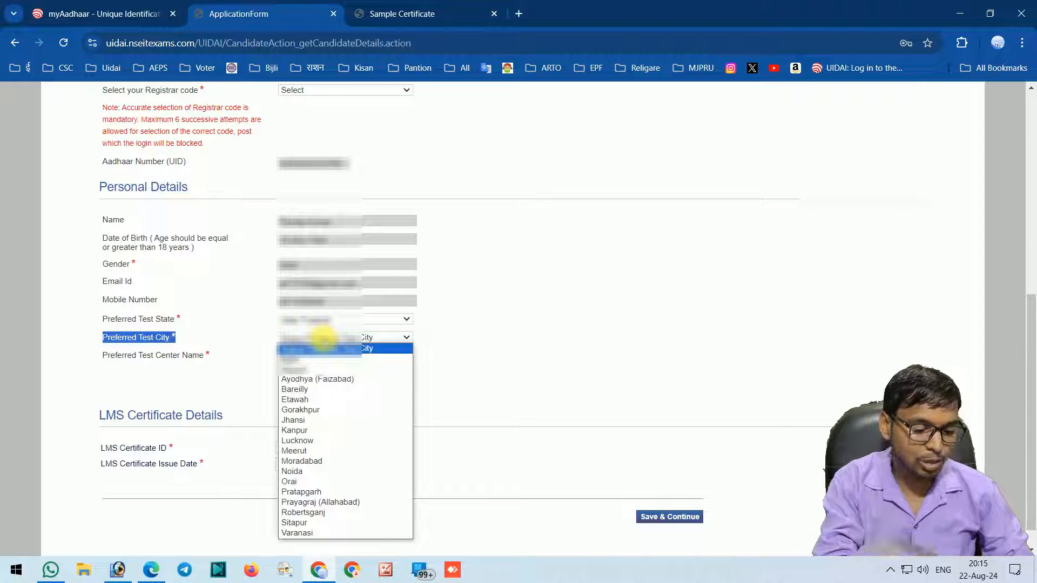
{"action": "type", "text": "mo"}
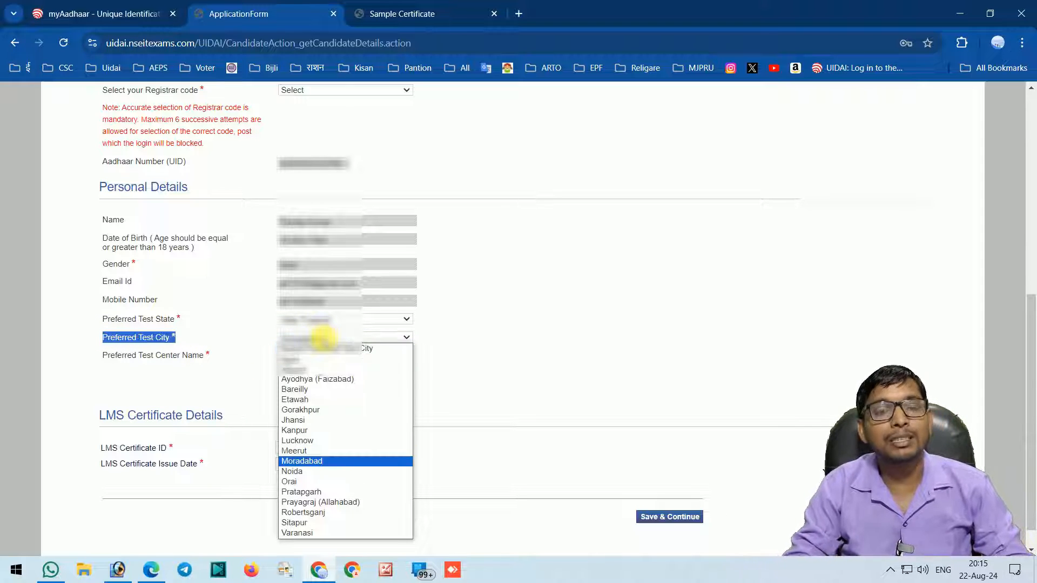
{"action": "key", "text": "Return"}
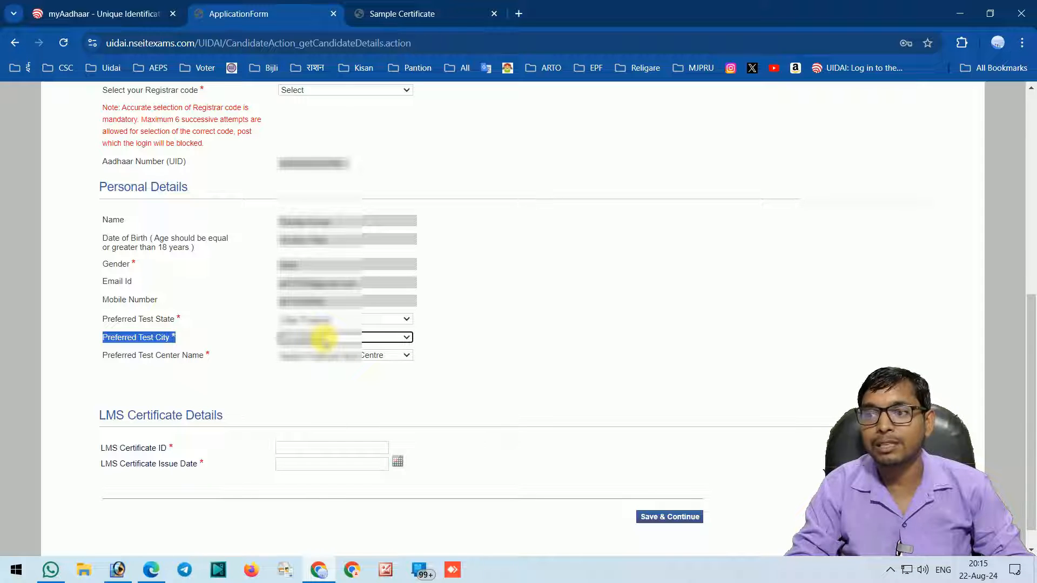
Check the options offered for Preferred Test Center Name and inspect the LMS Certificate ID field.
{"action": "left_click", "coordinate": [323, 356]}
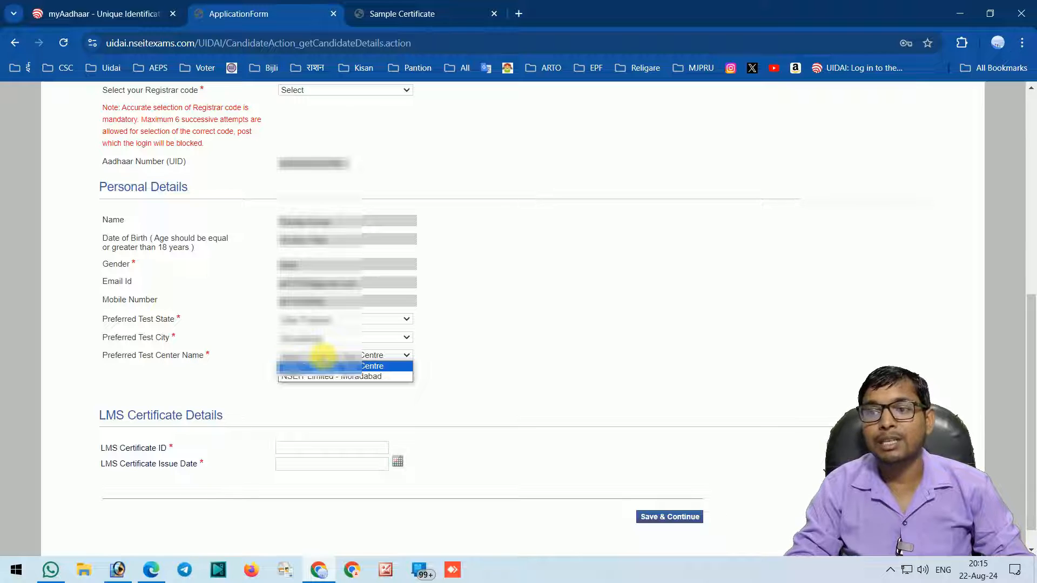
{"action": "left_click", "coordinate": [323, 357]}
{"action": "scroll", "coordinate": [270, 387], "scroll_direction": "down", "scroll_amount": 1}
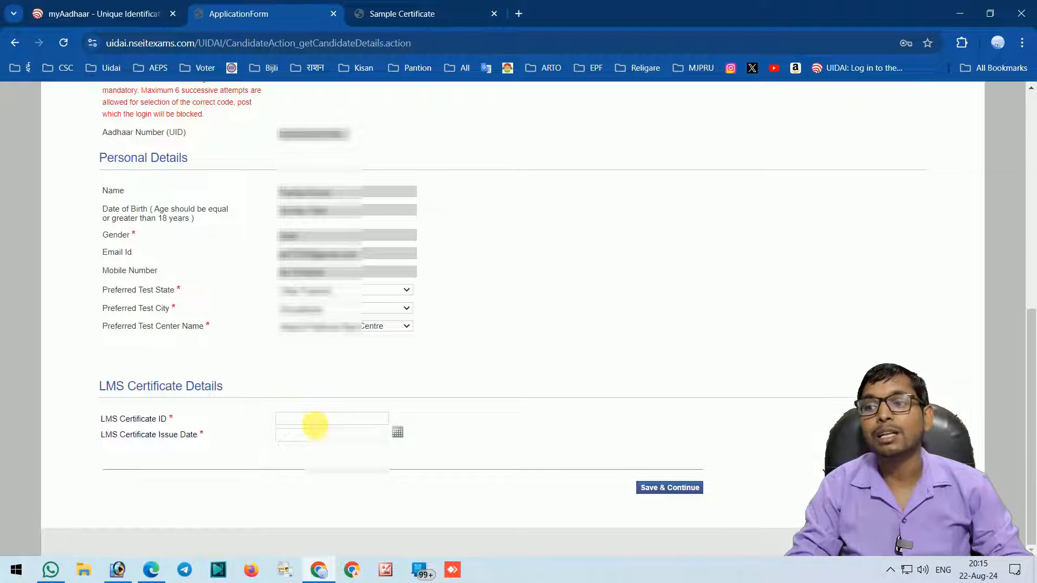
{"action": "left_click", "coordinate": [314, 426]}
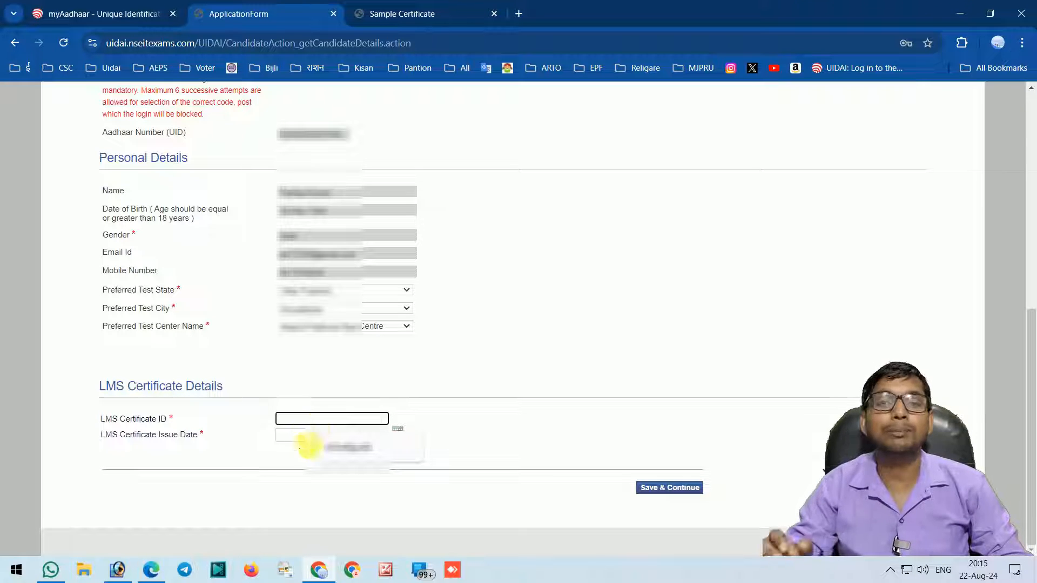
{"action": "left_click", "coordinate": [300, 451]}
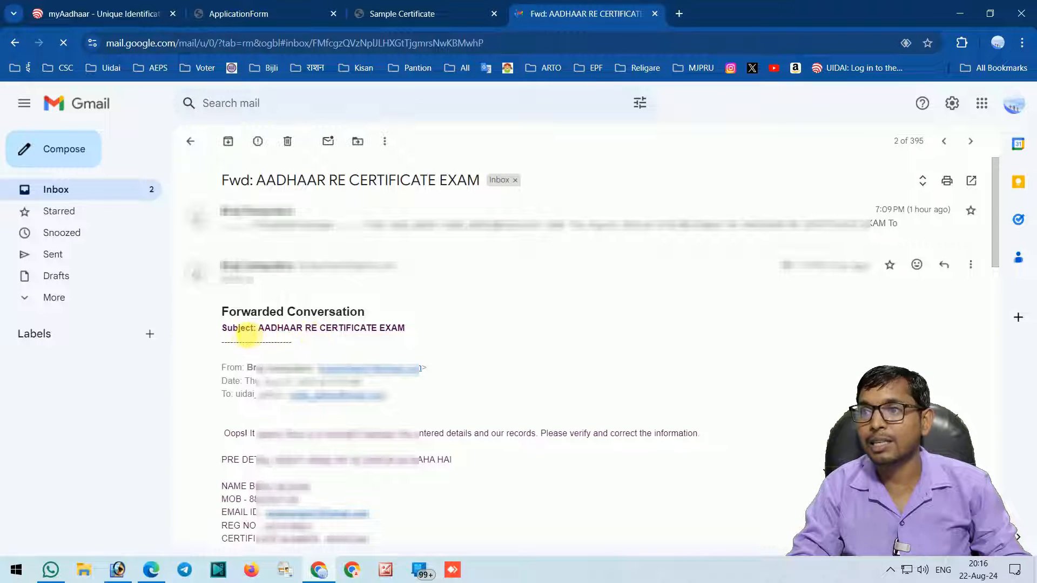
Switch to Gmail and examine the subject of the forwarded AADHAAR RE CERTIFICATE EXAM email.
{"action": "left_click_drag", "start_coordinate": [258, 328], "coordinate": [415, 328]}
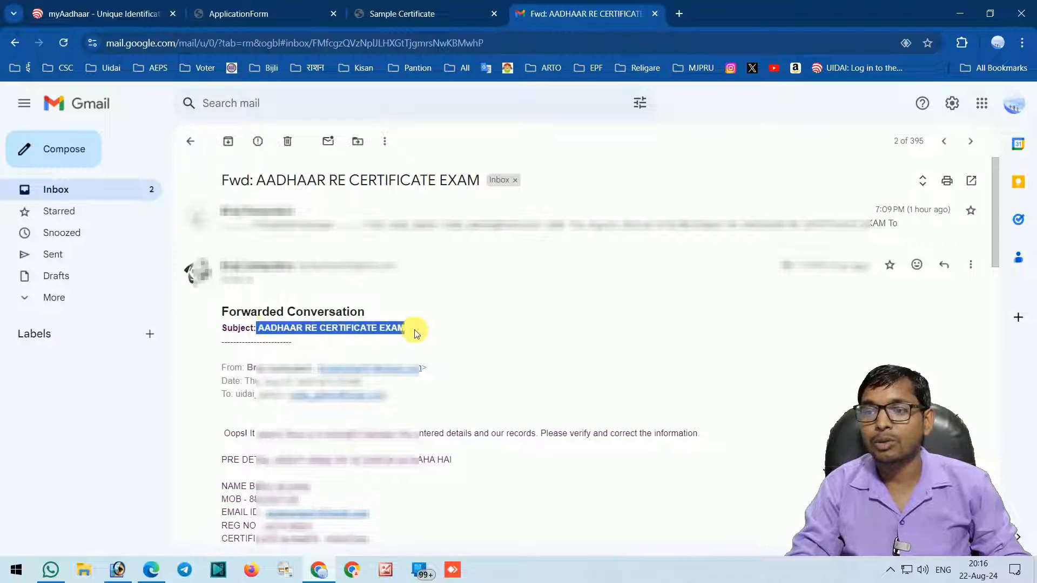
{"action": "left_click", "coordinate": [460, 332]}
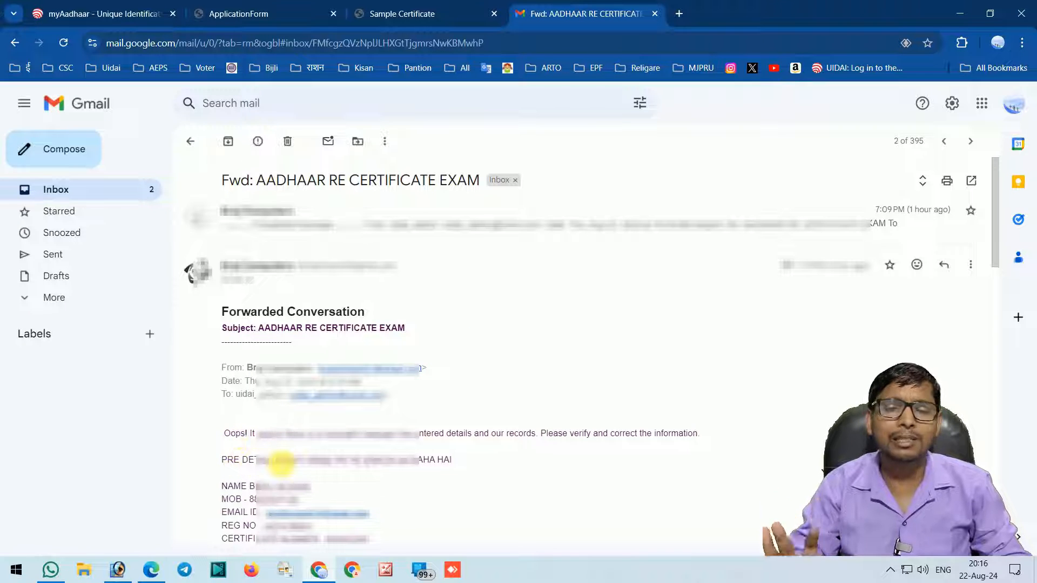